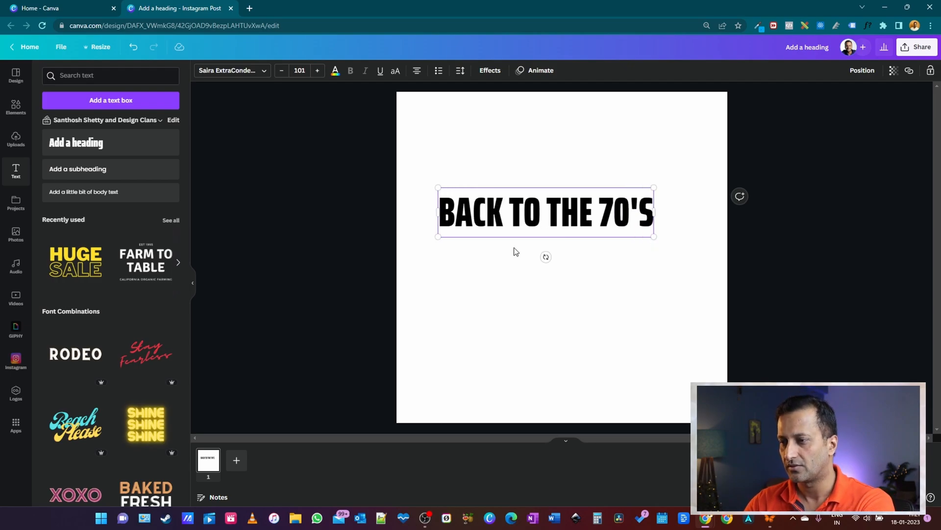
Step: Duplicate the "BACK TO THE 70'S" heading and arrange the two copies horizontally centred, one near the page's upper edge and one at mid-page
{"action": "left_click", "coordinate": [512, 287]}
{"action": "left_click_drag", "start_coordinate": [567, 211], "coordinate": [593, 259]}
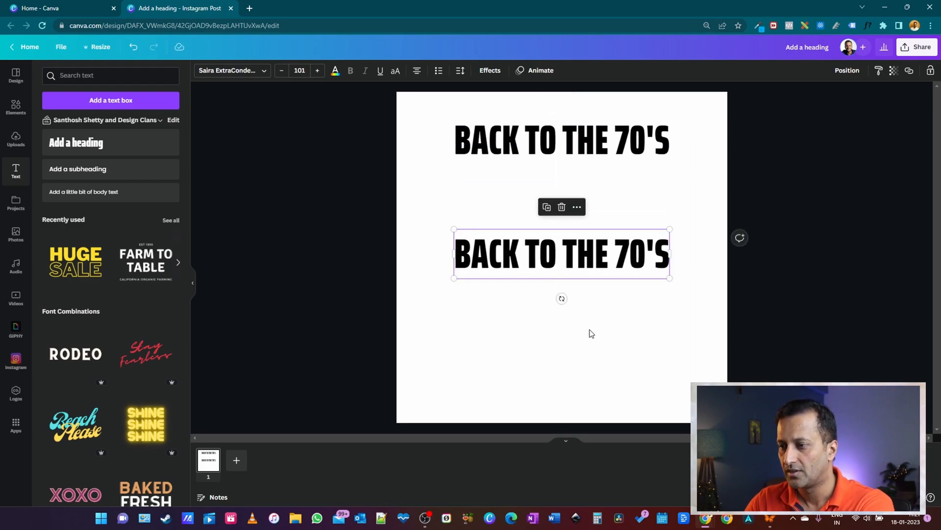
{"action": "left_click", "coordinate": [591, 334]}
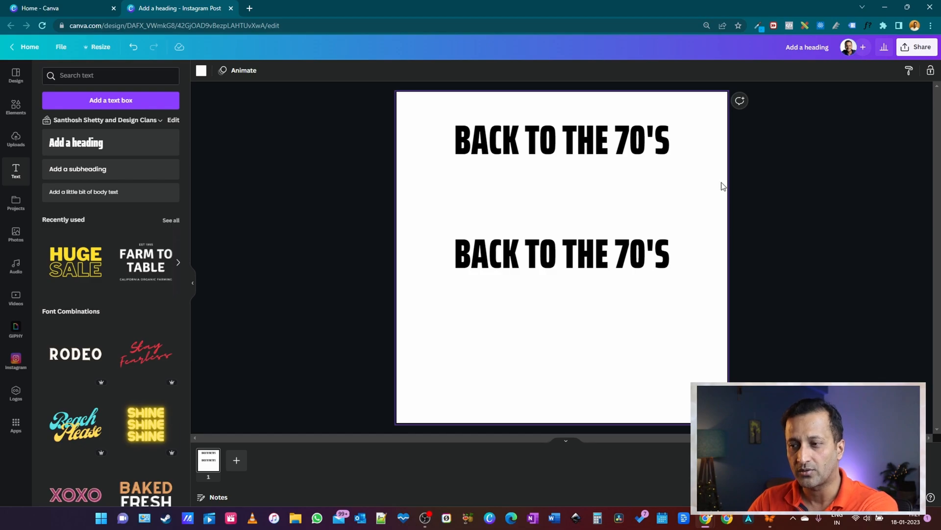
Step: Add the "Beach Please" font combination to the page and place it just below the second heading
{"action": "left_click", "coordinate": [579, 258]}
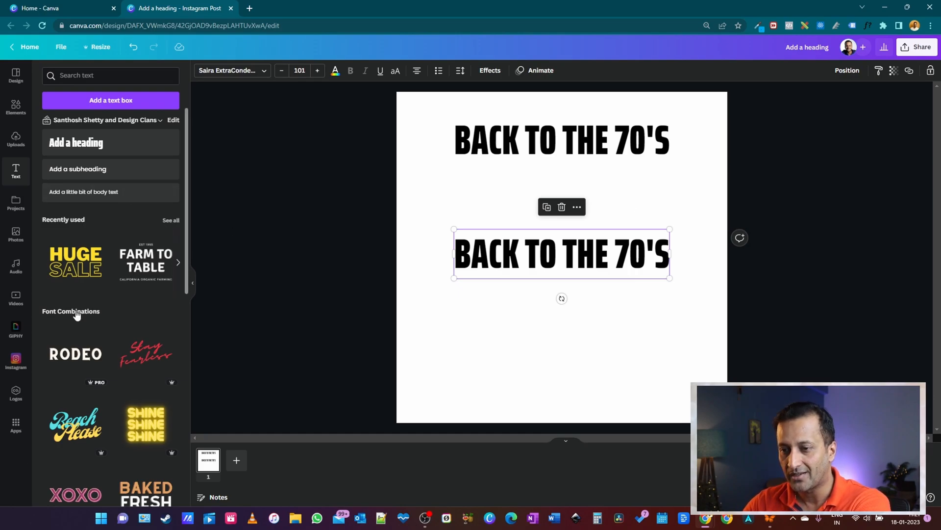
{"action": "scroll", "coordinate": [98, 245], "scroll_direction": "down", "scroll_amount": 2}
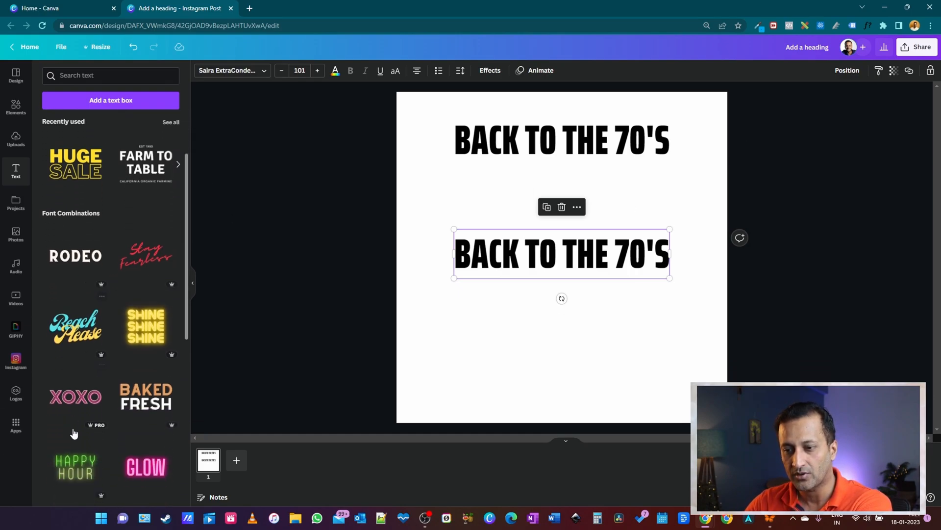
{"action": "scroll", "coordinate": [88, 196], "scroll_direction": "down", "scroll_amount": 3}
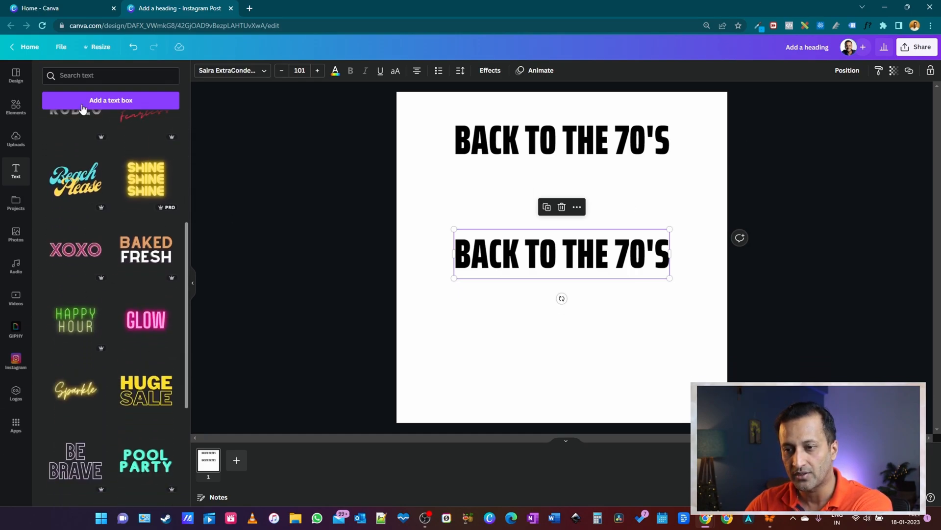
{"action": "left_click", "coordinate": [73, 185]}
{"action": "left_click_drag", "start_coordinate": [547, 263], "coordinate": [539, 346]}
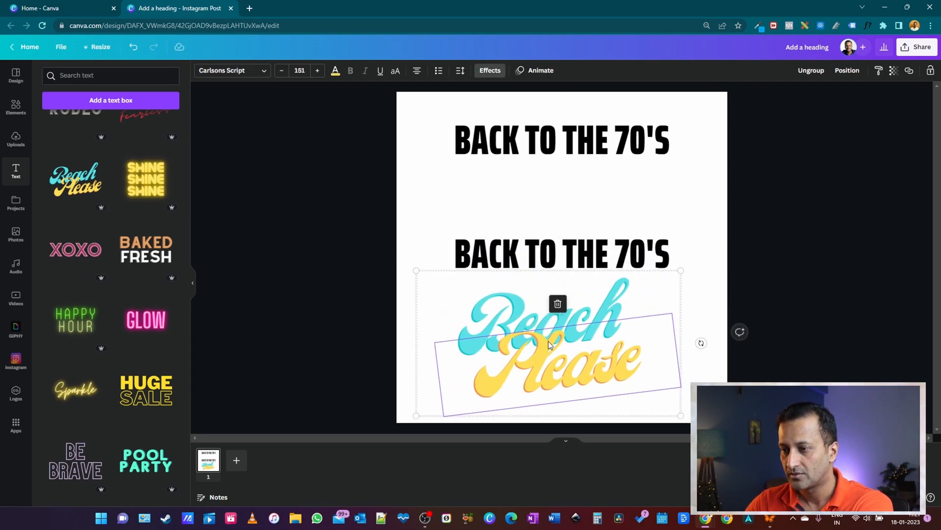
Step: Replace the font combination's wording with "Back to" in the turquoise line and "the 70's" in the yellow line
{"action": "double_click", "coordinate": [535, 306]}
{"action": "left_click", "coordinate": [572, 290]}
{"action": "double_click", "coordinate": [562, 292]}
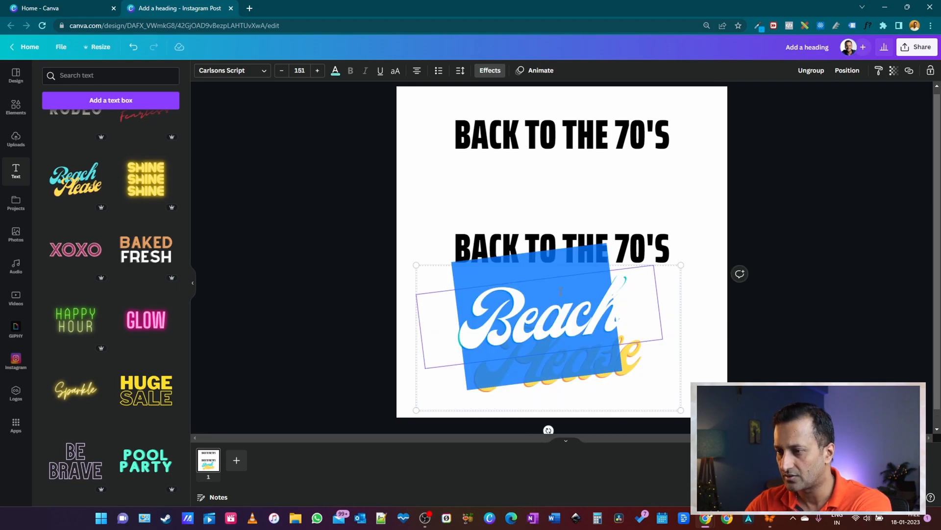
{"action": "key", "text": "Caps_Lock"}
{"action": "type", "text": "bac"}
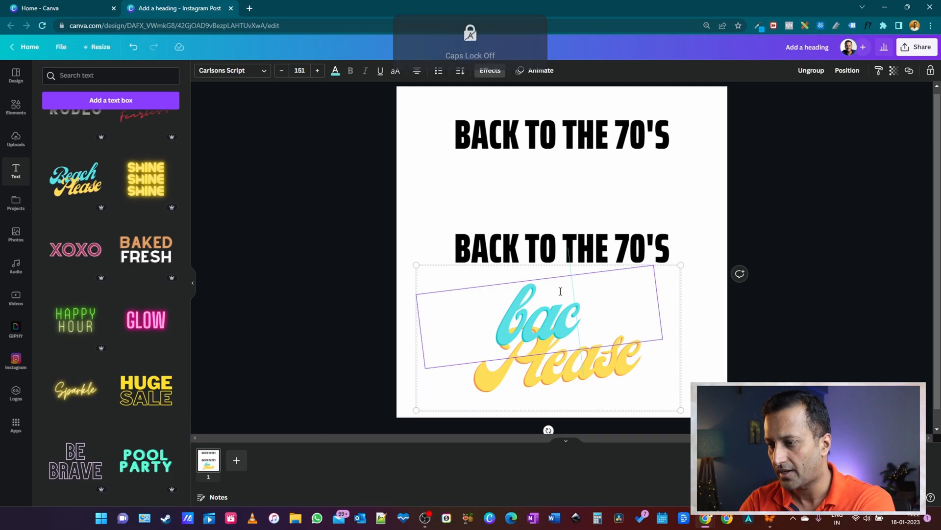
{"action": "key", "text": "BackSpace"}
{"action": "key", "text": "BackSpace"}
{"action": "key", "text": "BackSpace"}
{"action": "key", "text": "Caps_Lock"}
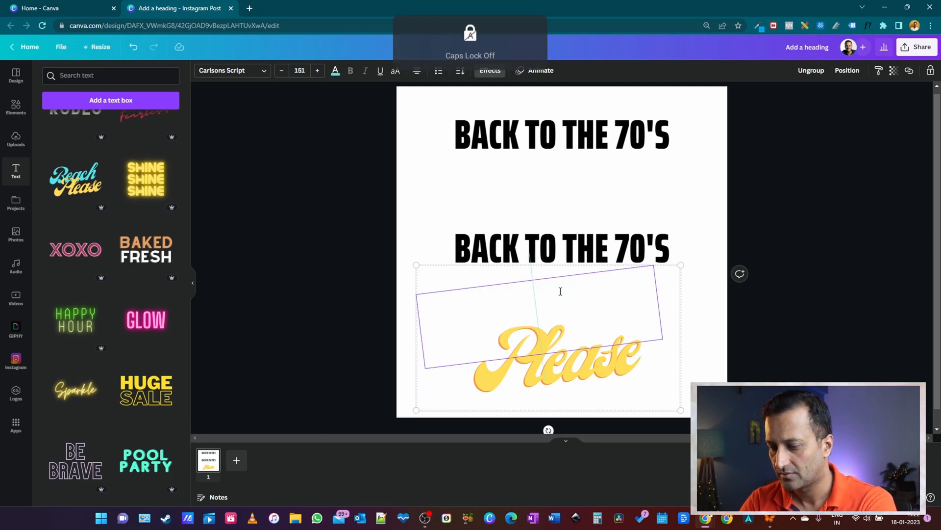
{"action": "type", "text": "Back to"}
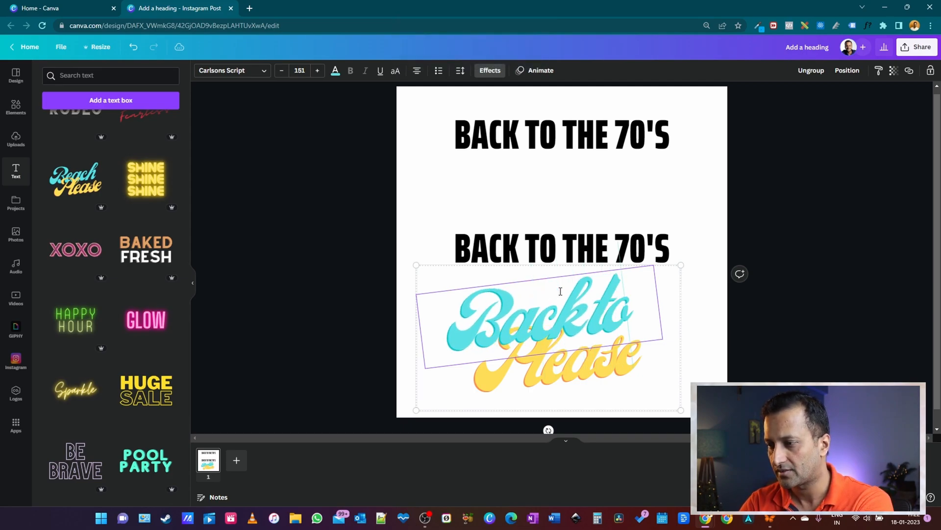
{"action": "key", "text": "BackSpace"}
{"action": "key", "text": "BackSpace"}
{"action": "key", "text": "BackSpace"}
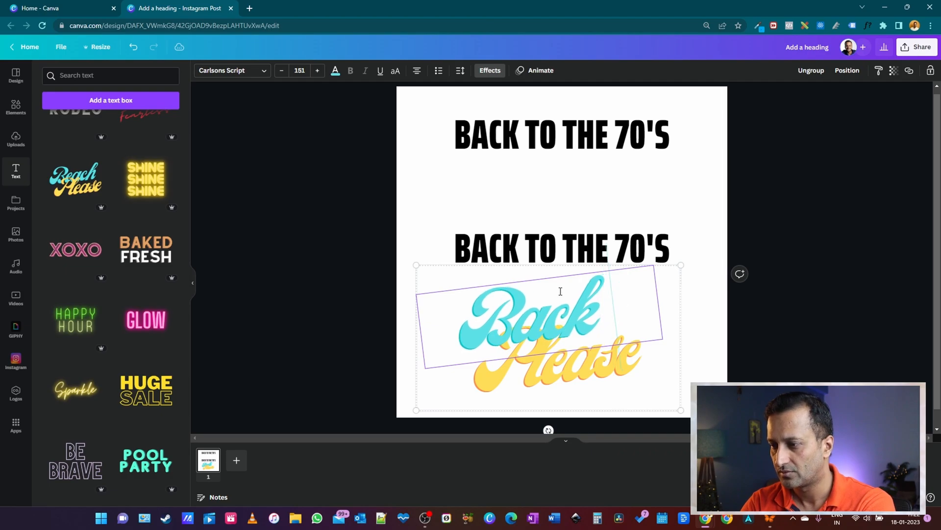
{"action": "type", "text": "to"}
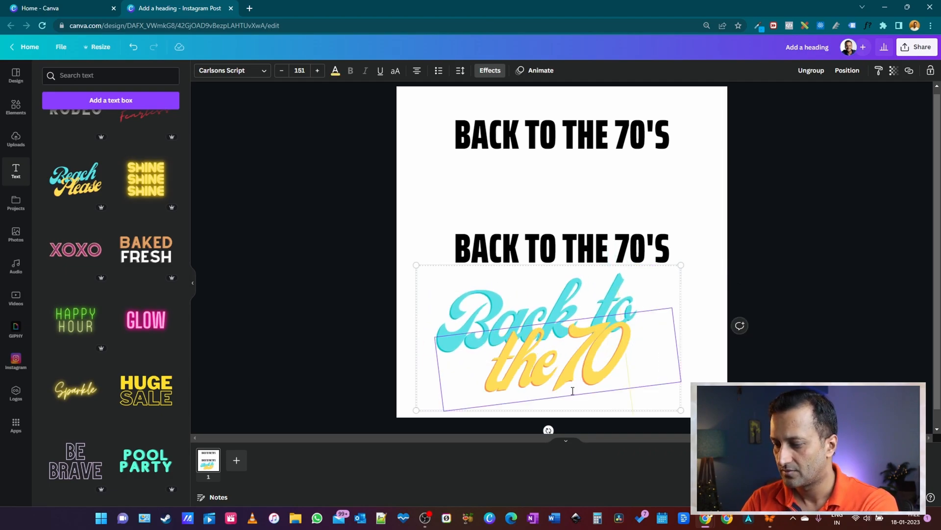
{"action": "type", "text": "'s"}
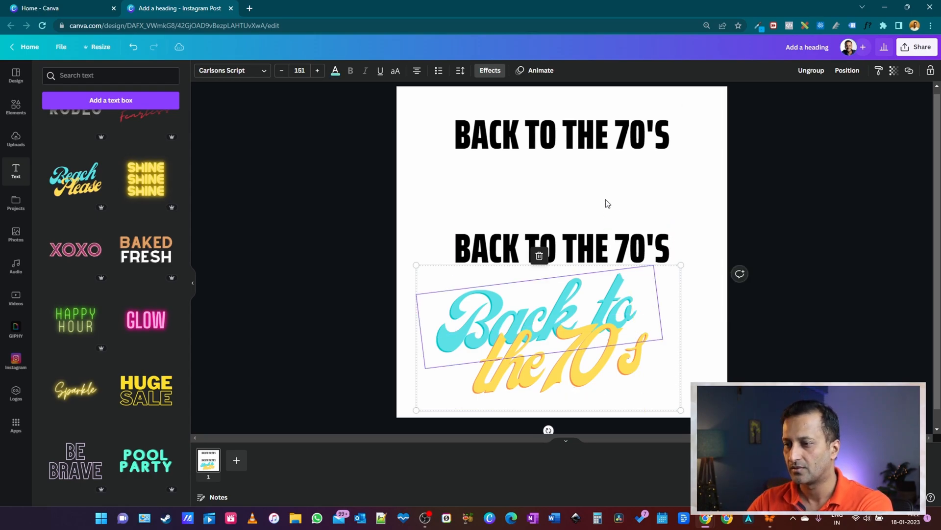
{"action": "left_click", "coordinate": [630, 191]}
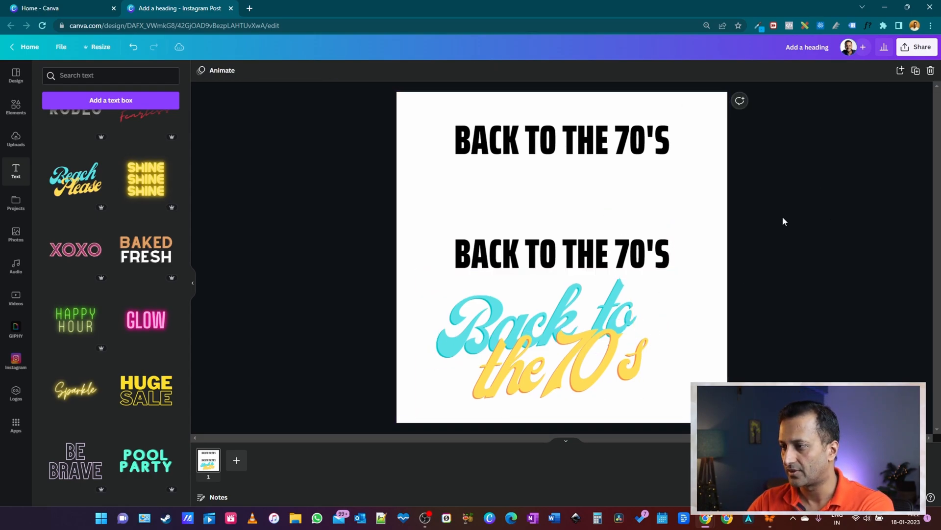
Step: Add a blank second page and copy the script-style "Back to the 70's" text group onto it
{"action": "left_click", "coordinate": [225, 469]}
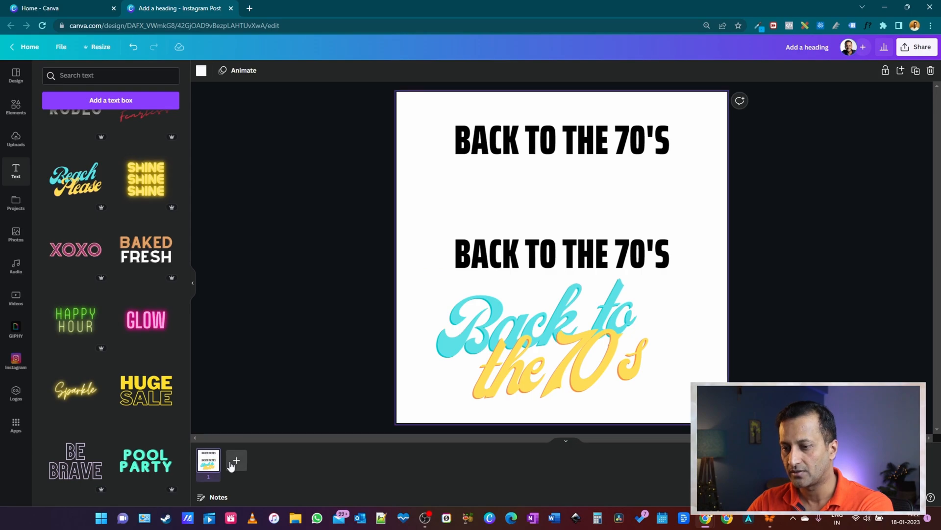
{"action": "left_click", "coordinate": [231, 464]}
{"action": "left_click", "coordinate": [570, 311]}
{"action": "left_click", "coordinate": [742, 316]}
{"action": "left_click_drag", "start_coordinate": [385, 319], "coordinate": [534, 374]}
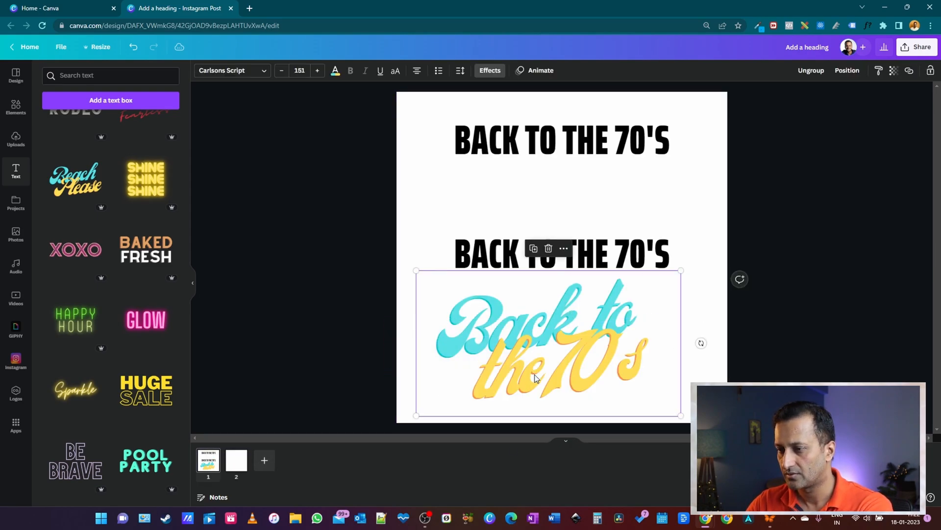
{"action": "scroll", "coordinate": [772, 341], "scroll_direction": "down", "scroll_amount": 1}
{"action": "left_click", "coordinate": [555, 255]}
{"action": "key", "text": "ctrl+v"}
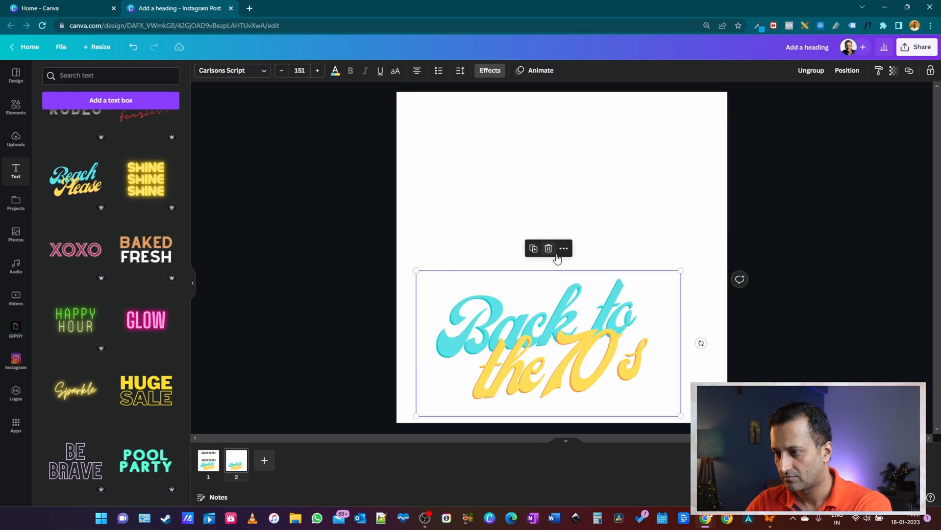
Step: Move the copied text group to the centre of the second page
{"action": "left_click_drag", "start_coordinate": [559, 332], "coordinate": [564, 264]}
{"action": "left_click", "coordinate": [780, 246]}
{"action": "left_click", "coordinate": [555, 207]}
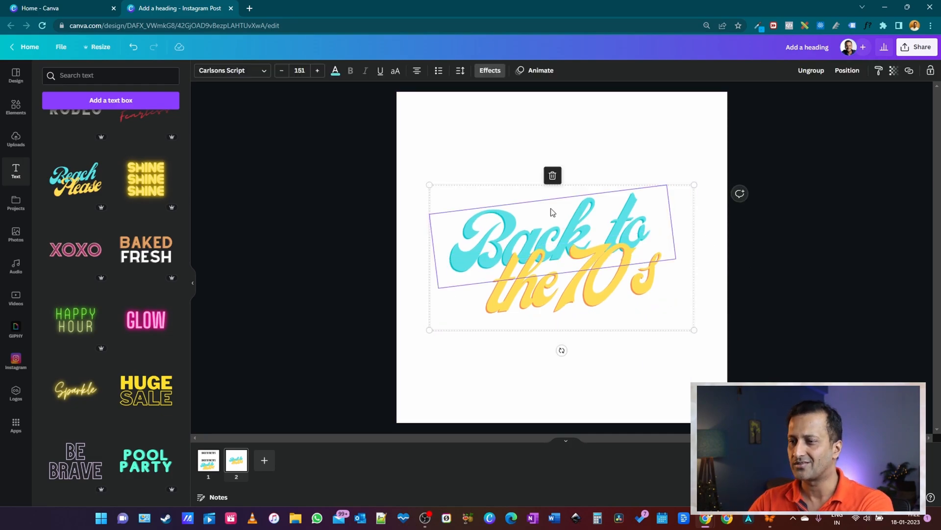
{"action": "left_click", "coordinate": [239, 211]}
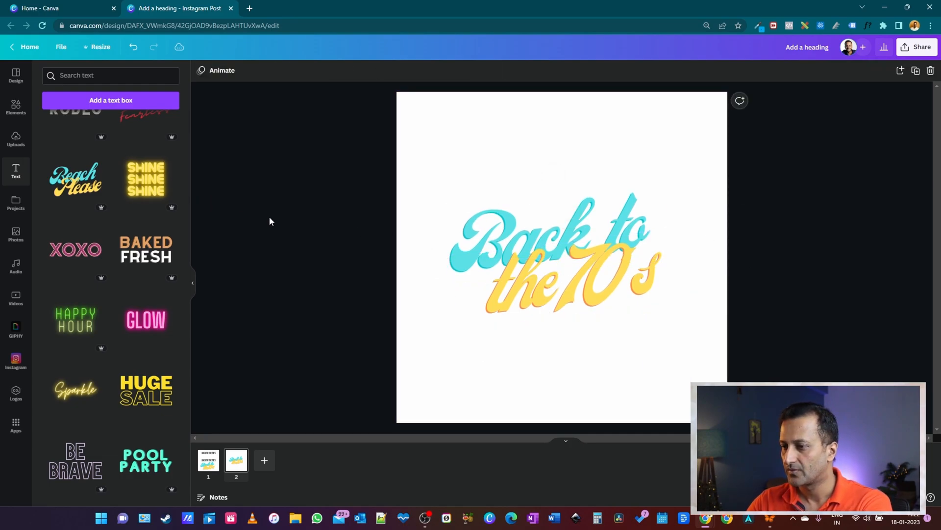
Step: Restyle the whole "Back to the 70's" group with a Shadow effect at offset 61, direction -35 and transparency 31
{"action": "left_click_drag", "start_coordinate": [400, 178], "coordinate": [605, 368]}
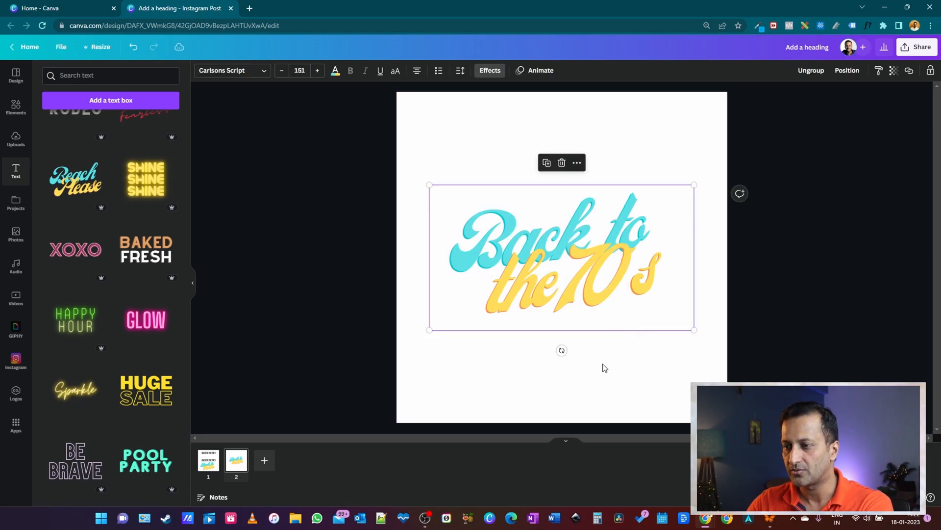
{"action": "left_click", "coordinate": [483, 71]}
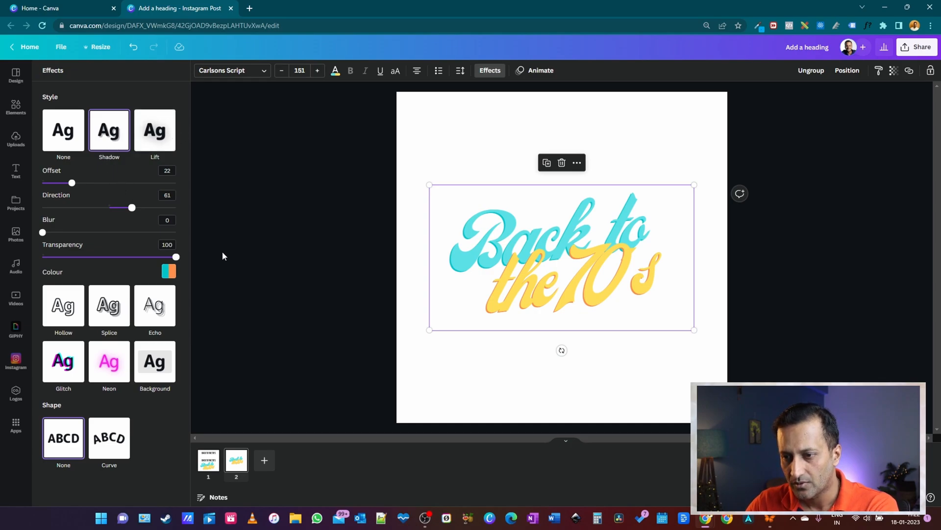
{"action": "left_click", "coordinate": [158, 135]}
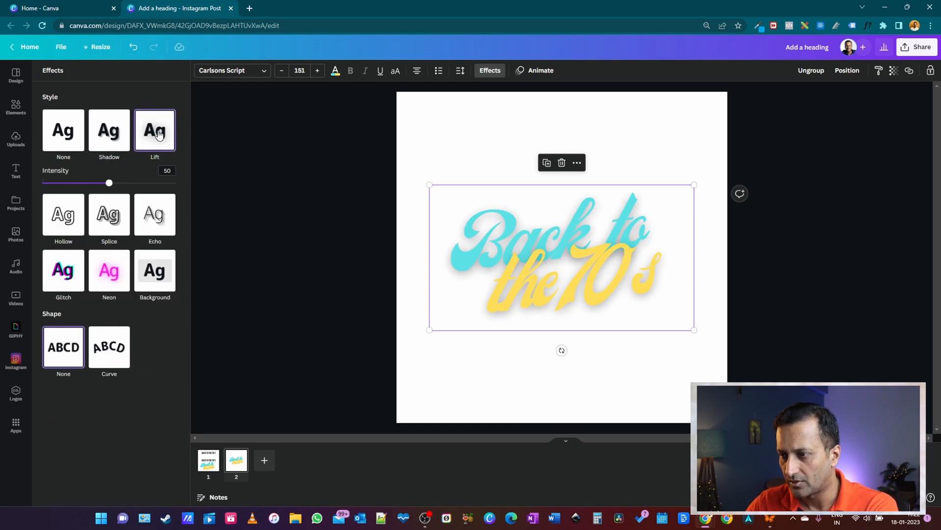
{"action": "left_click", "coordinate": [109, 130]}
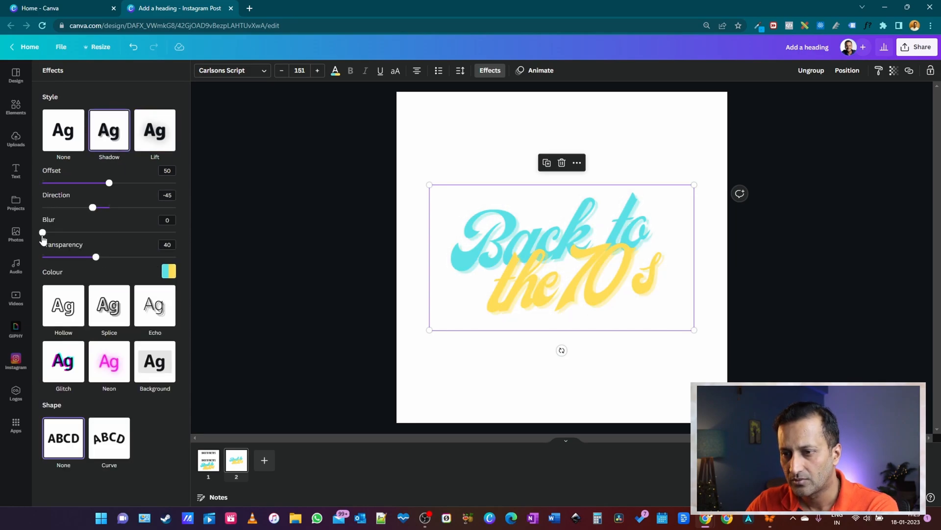
{"action": "left_click_drag", "start_coordinate": [92, 207], "coordinate": [97, 208]}
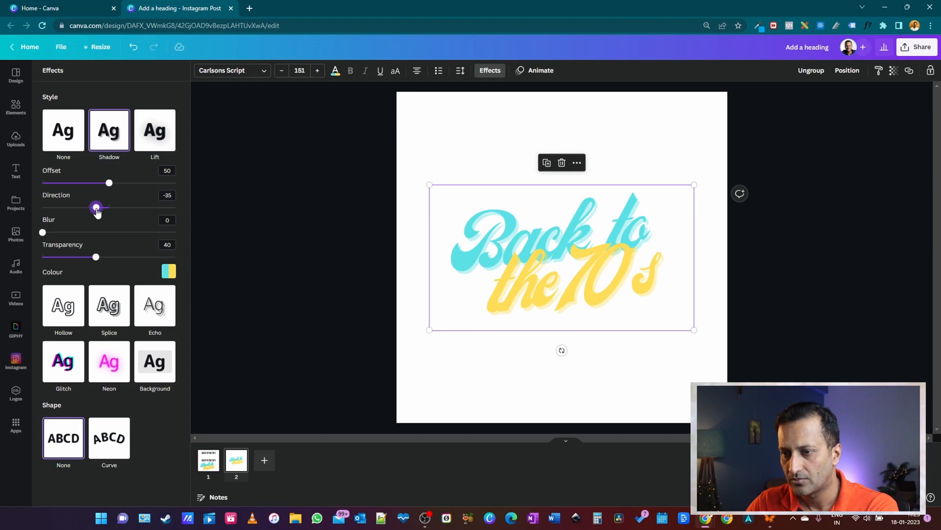
{"action": "mouse_move", "coordinate": [96, 257]}
{"action": "left_mouse_down"}
{"action": "mouse_move", "coordinate": [66, 257]}
{"action": "mouse_move", "coordinate": [137, 257]}
{"action": "mouse_move", "coordinate": [75, 257]}
{"action": "mouse_move", "coordinate": [86, 258]}
{"action": "left_mouse_up"}
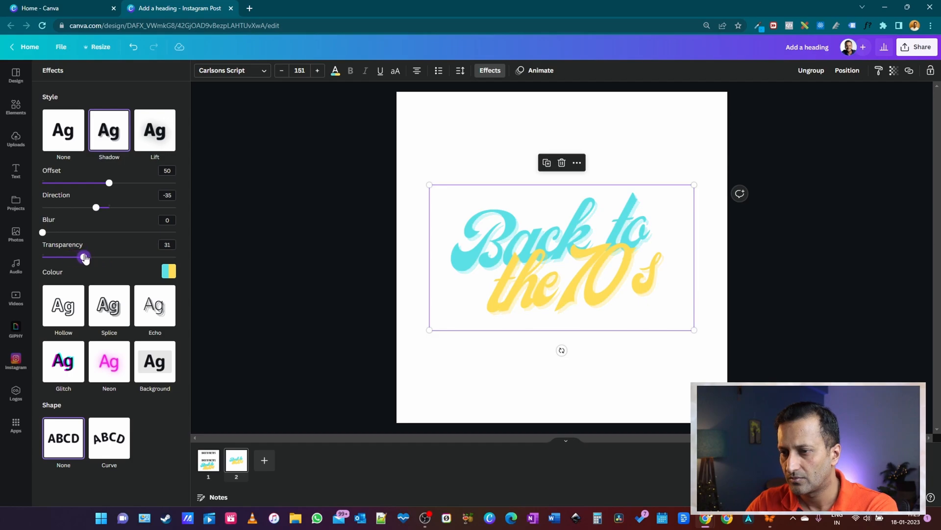
{"action": "left_click_drag", "start_coordinate": [105, 186], "coordinate": [125, 192]}
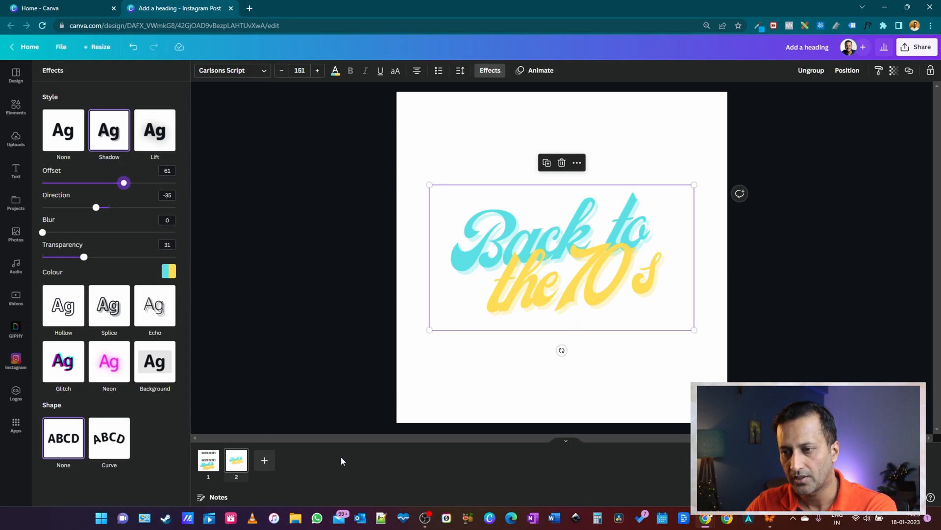
{"action": "left_click", "coordinate": [878, 278]}
{"action": "left_click", "coordinate": [859, 224]}
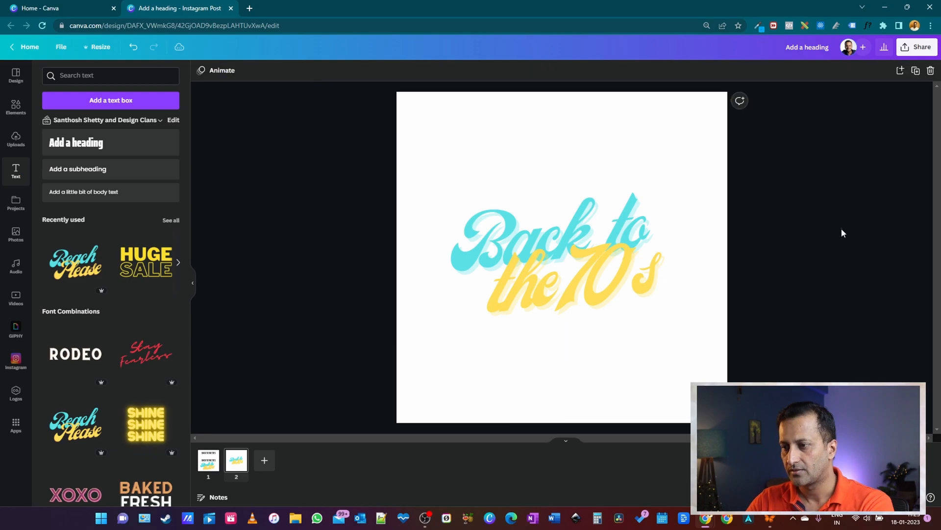
Step: Set the second page's background colour to blue from the brand colour palette
{"action": "left_click", "coordinate": [201, 70]}
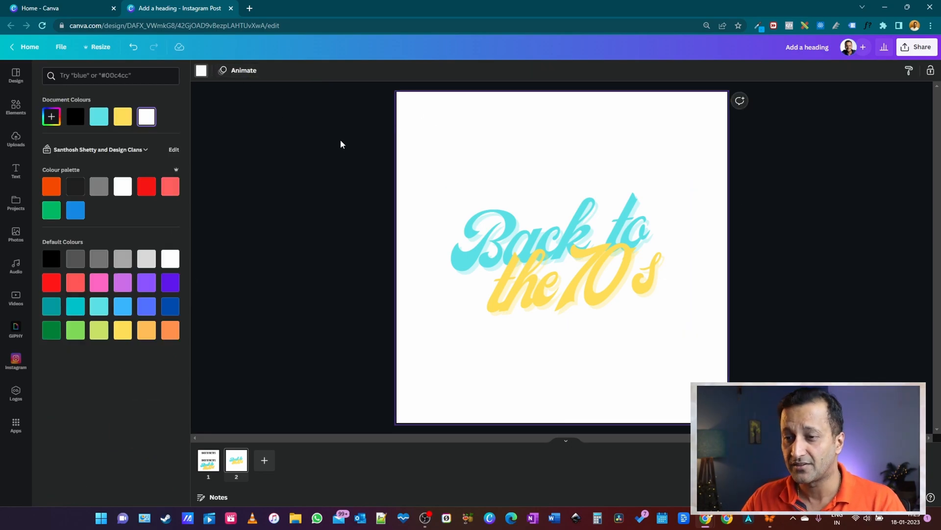
{"action": "left_click", "coordinate": [75, 211]}
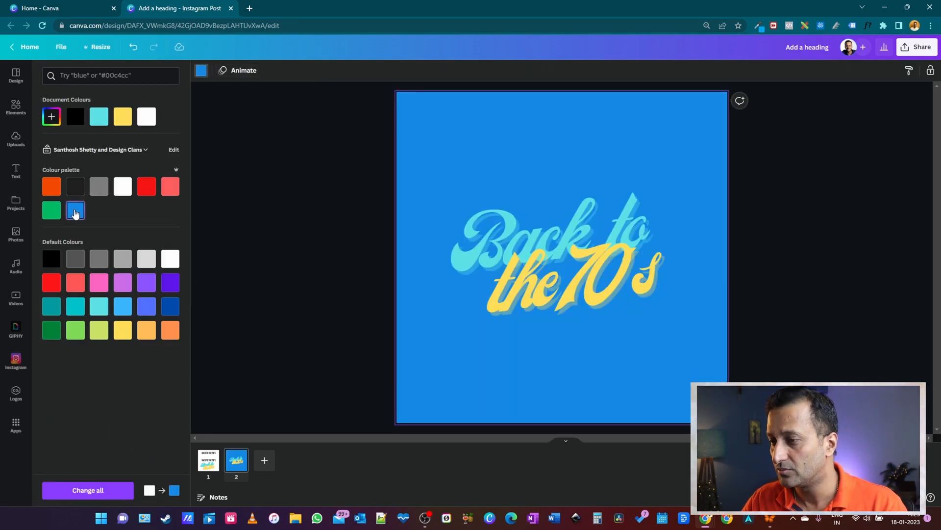
{"action": "left_click", "coordinate": [501, 177]}
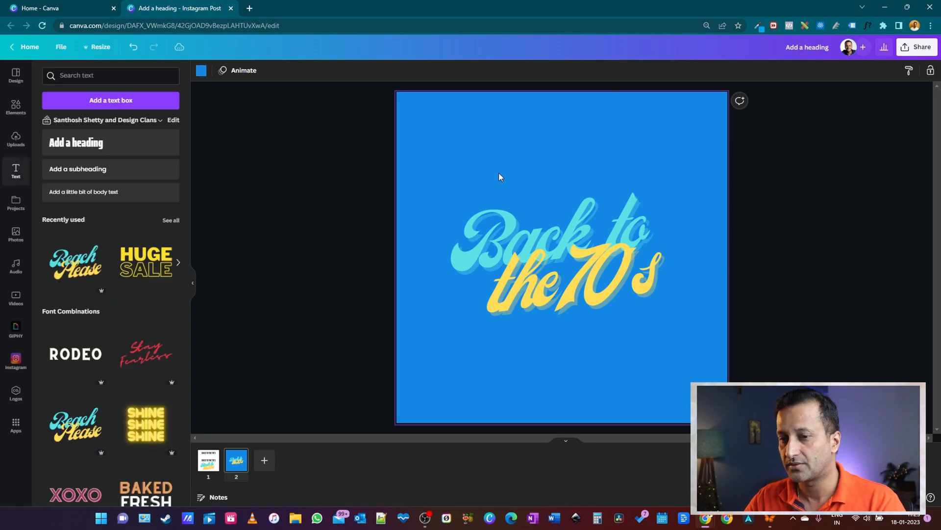
Step: Search the photos for "retro" and set the orange vinyl records photo as the second page's background
{"action": "left_click", "coordinate": [16, 233]}
{"action": "left_click", "coordinate": [83, 77]}
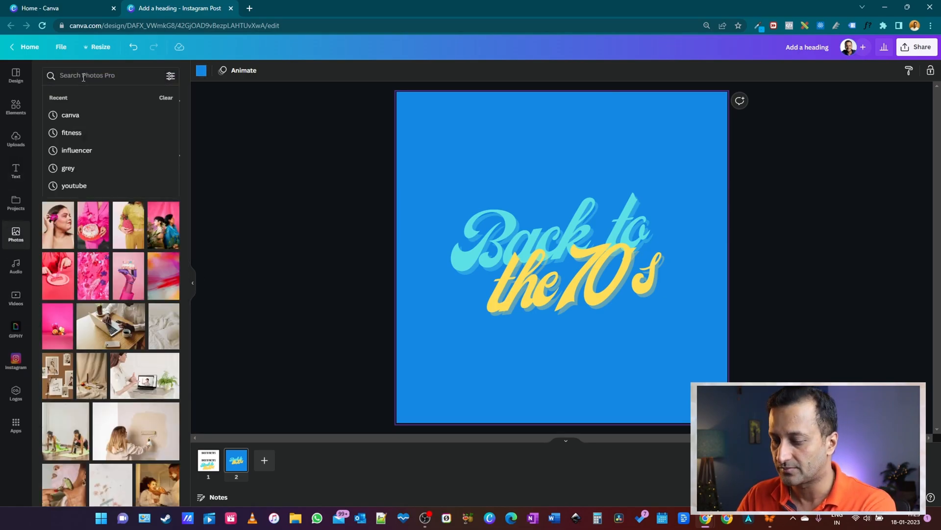
{"action": "type", "text": "retro"}
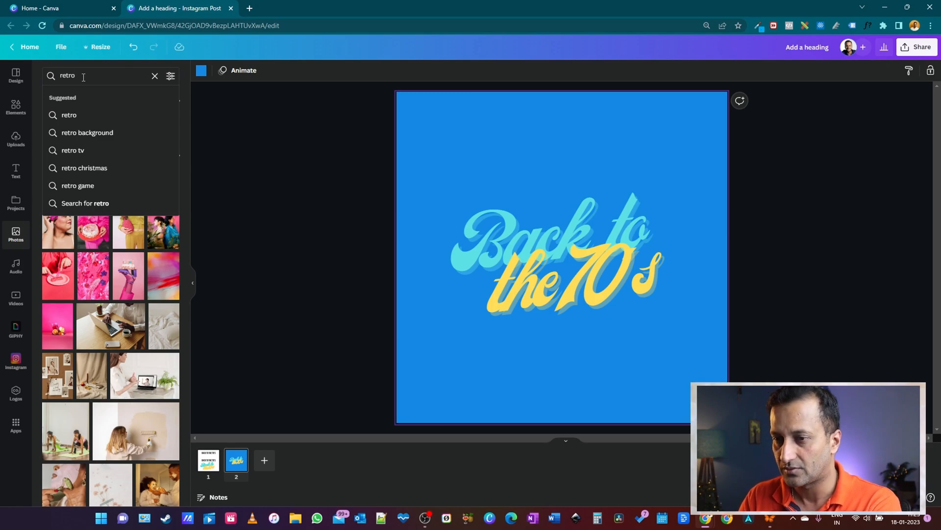
{"action": "key", "text": "Return"}
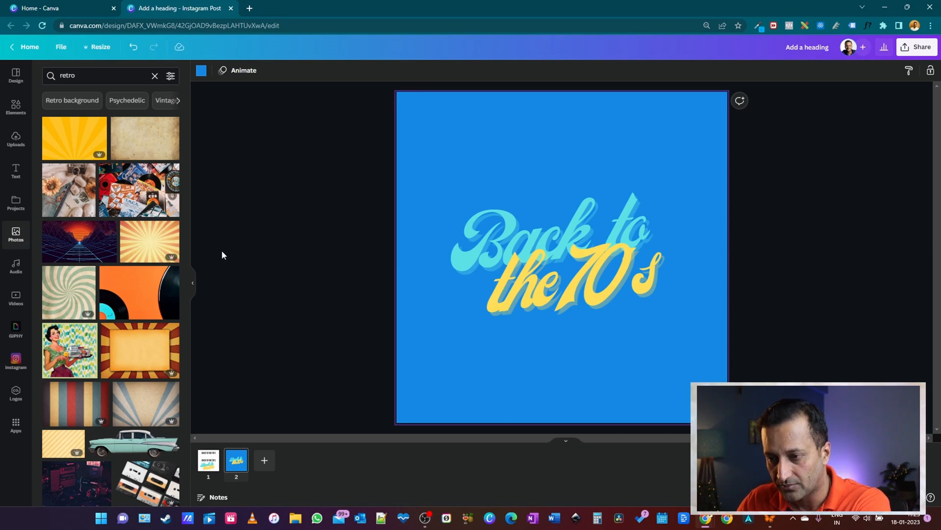
{"action": "left_click", "coordinate": [123, 296]}
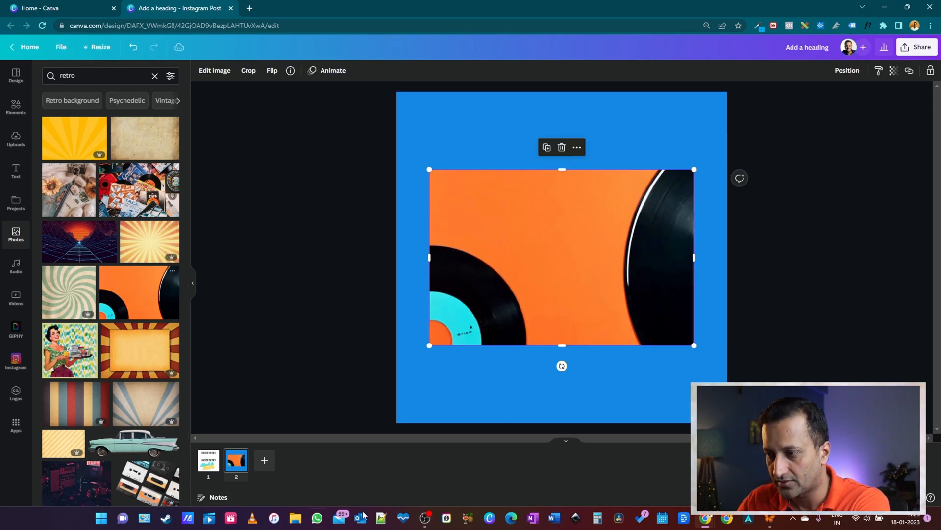
{"action": "right_click", "coordinate": [557, 259]}
{"action": "left_click", "coordinate": [606, 477]}
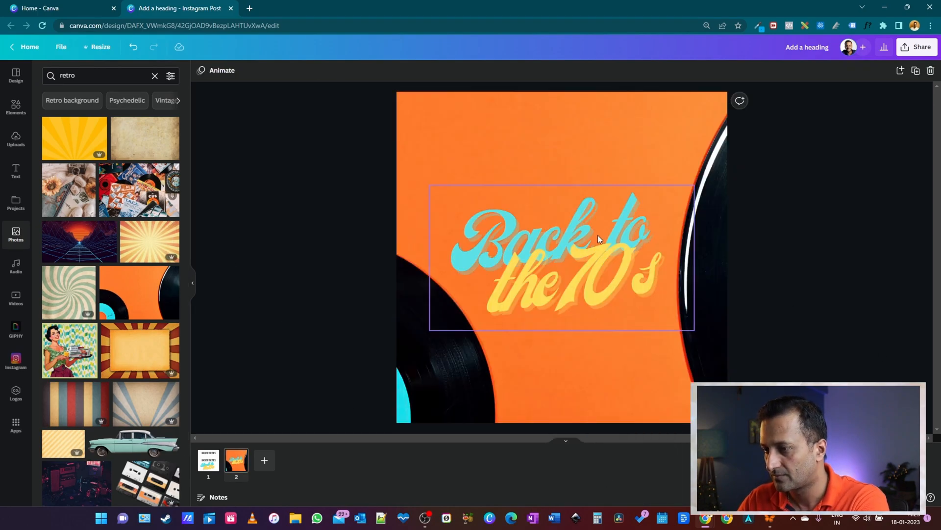
Step: Replace the second page's background with the red-and-yellow sunburst paper frame photo and reposition the text group over its middle
{"action": "left_click_drag", "start_coordinate": [574, 240], "coordinate": [553, 159]}
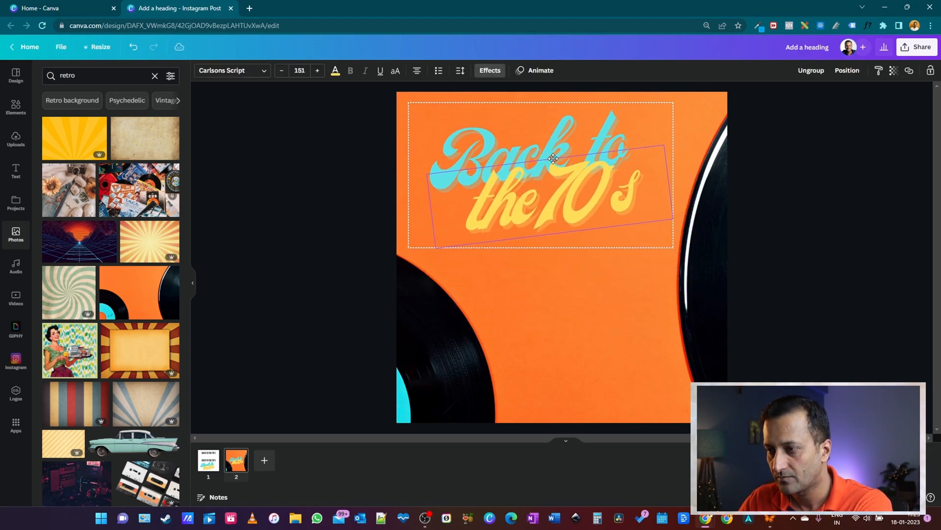
{"action": "left_click", "coordinate": [137, 358]}
{"action": "right_click", "coordinate": [570, 295]}
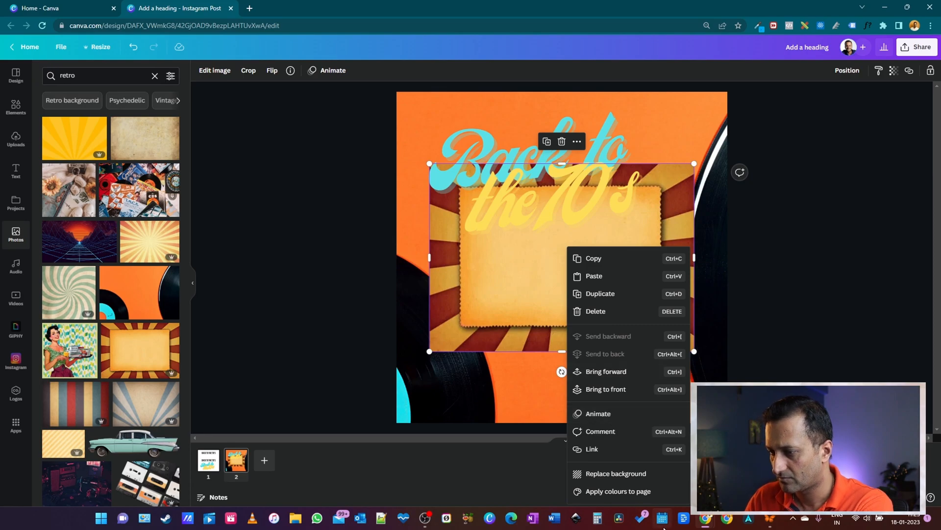
{"action": "left_click", "coordinate": [637, 474]}
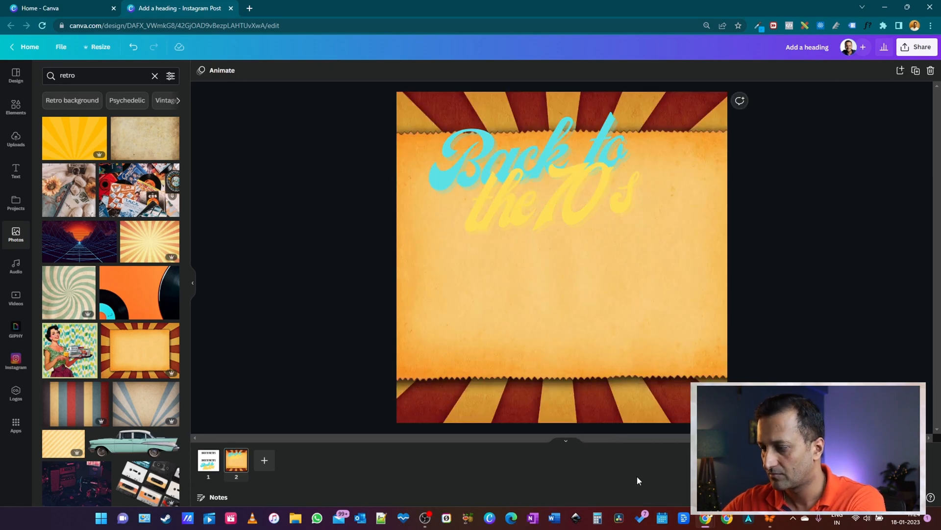
{"action": "left_click_drag", "start_coordinate": [544, 191], "coordinate": [557, 263]}
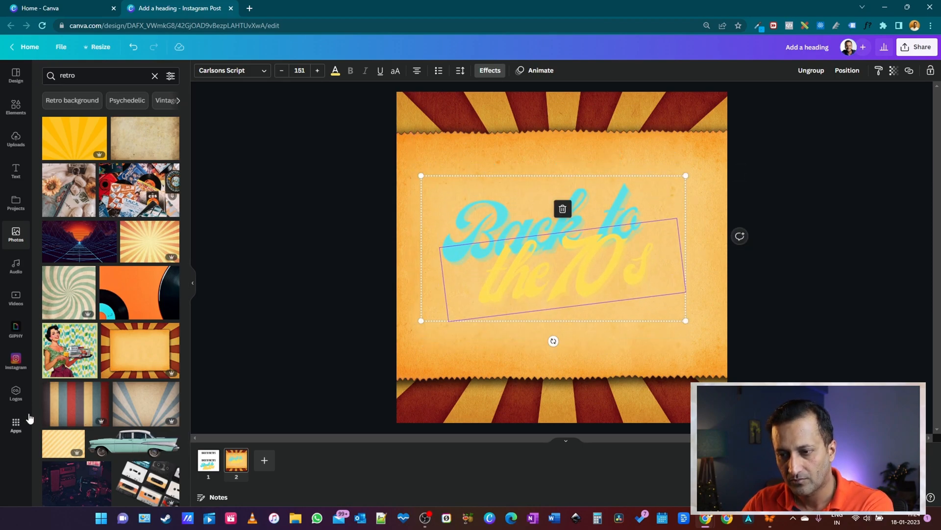
Step: Replace the second page's background with the vertical striped retro photo
{"action": "left_click", "coordinate": [60, 409]}
{"action": "right_click", "coordinate": [571, 247]}
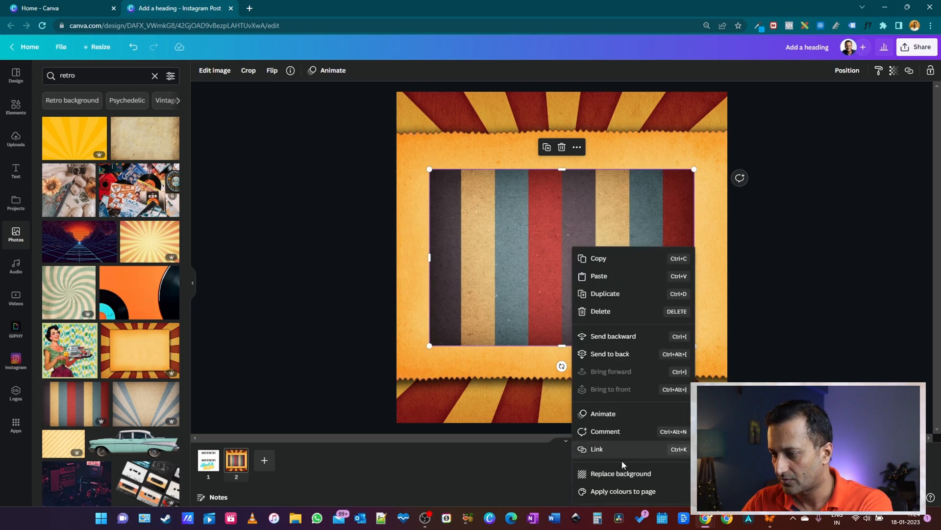
{"action": "left_click", "coordinate": [632, 474]}
Step: Align the "Back to the 70's" text group with the vertical middle of the second page
{"action": "left_click", "coordinate": [583, 256]}
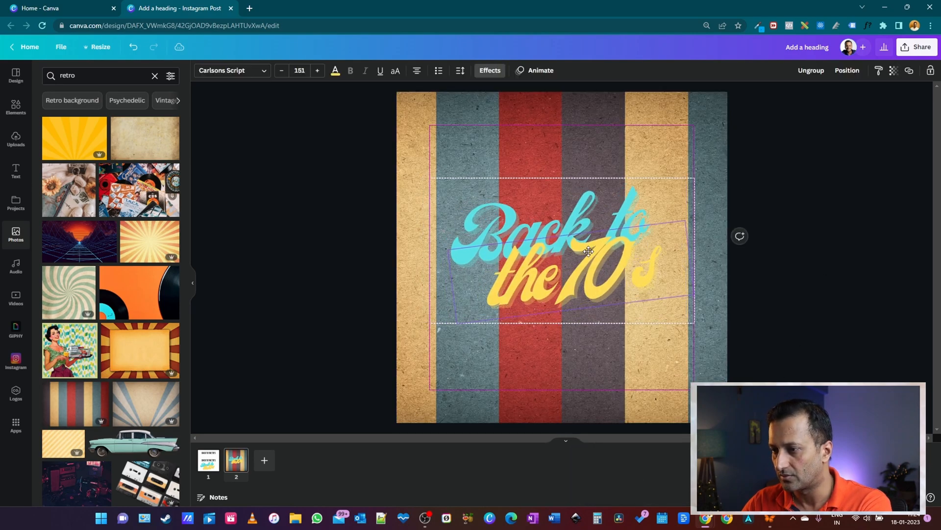
{"action": "left_click_drag", "start_coordinate": [582, 256], "coordinate": [579, 256]}
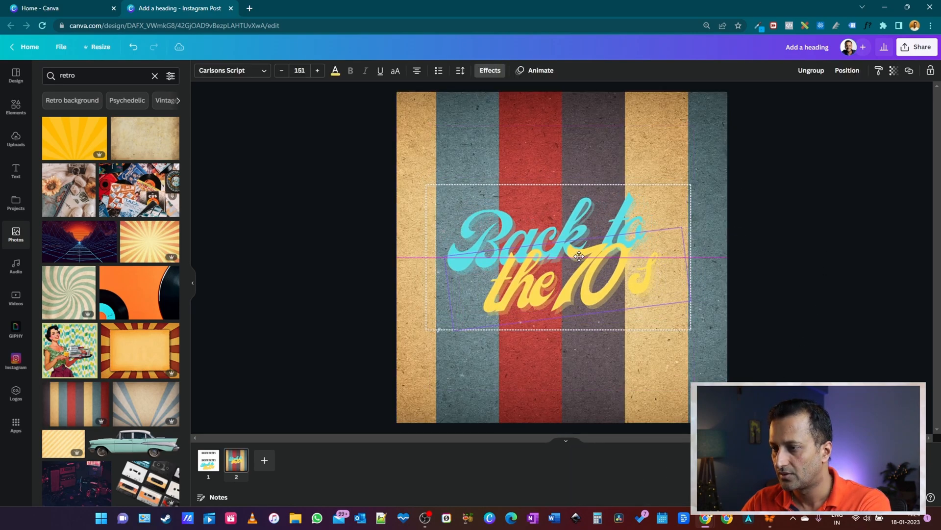
{"action": "left_click", "coordinate": [478, 149]}
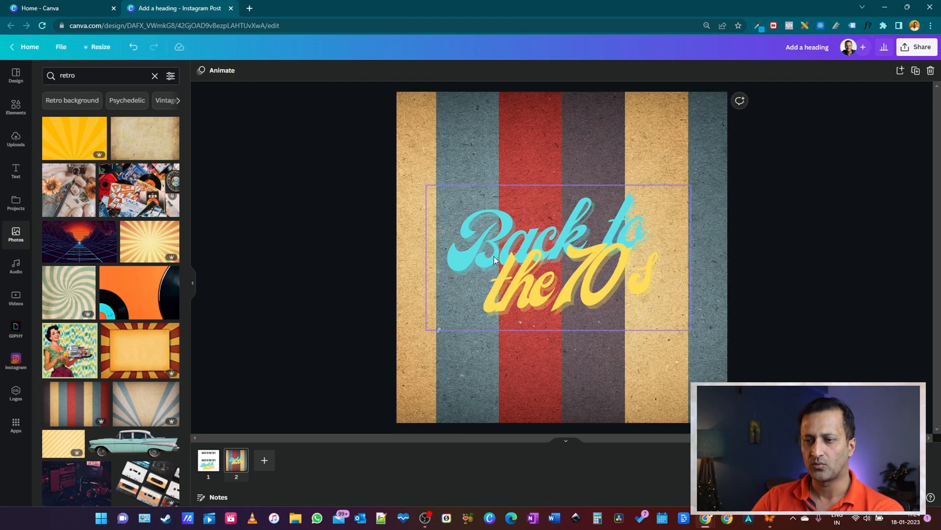
Step: Replace the second page's background with the dark, red-lit photo of the radio and Minolta camera
{"action": "scroll", "coordinate": [99, 289], "scroll_direction": "down", "scroll_amount": 1}
{"action": "scroll", "coordinate": [99, 289], "scroll_direction": "down", "scroll_amount": 1}
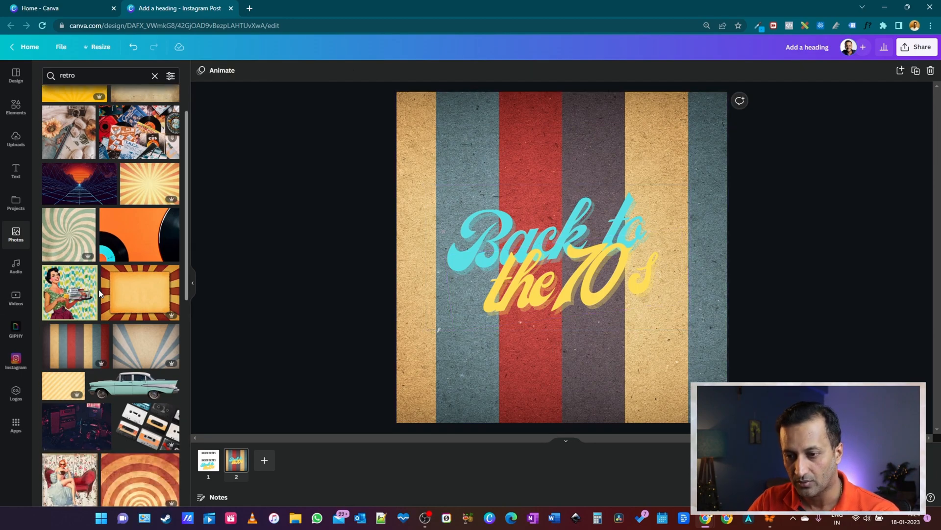
{"action": "left_click", "coordinate": [72, 431]}
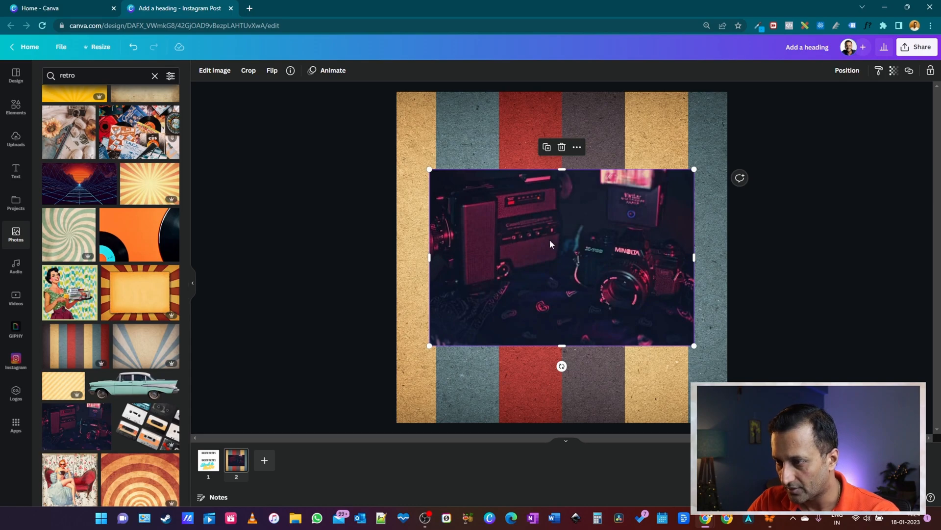
{"action": "right_click", "coordinate": [526, 236]}
{"action": "left_click", "coordinate": [588, 462]}
Step: Scale the "Back to the 70's" text group down slightly on the second page
{"action": "left_click", "coordinate": [528, 297]}
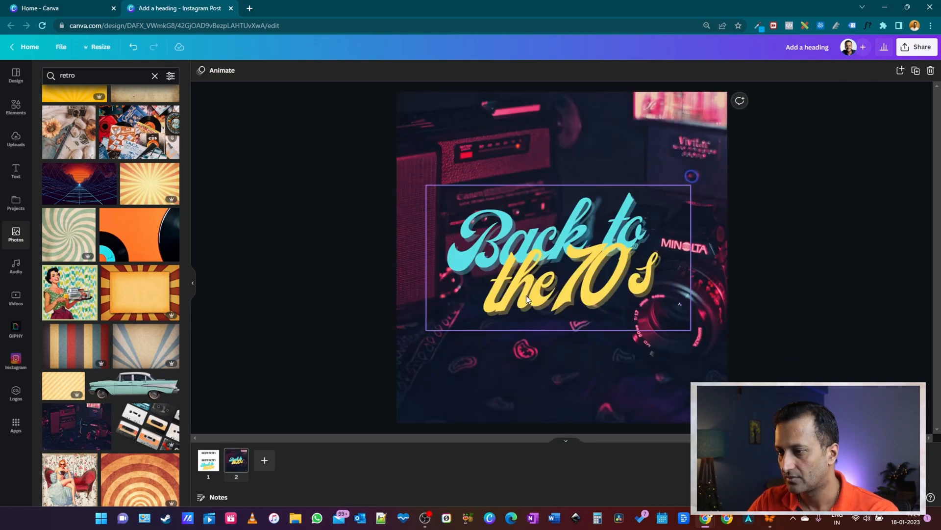
{"action": "left_click_drag", "start_coordinate": [688, 330], "coordinate": [661, 318]}
{"action": "left_click", "coordinate": [855, 273]}
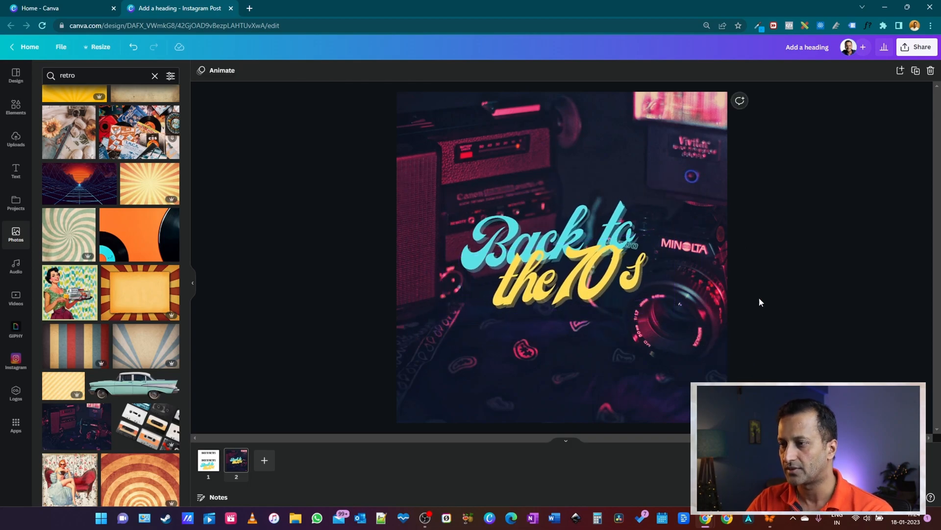
Step: Delete the styled blue-and-yellow "Back to the 70's" group from the first page
{"action": "scroll", "coordinate": [744, 204], "scroll_direction": "up", "scroll_amount": 5}
{"action": "left_click", "coordinate": [561, 321]}
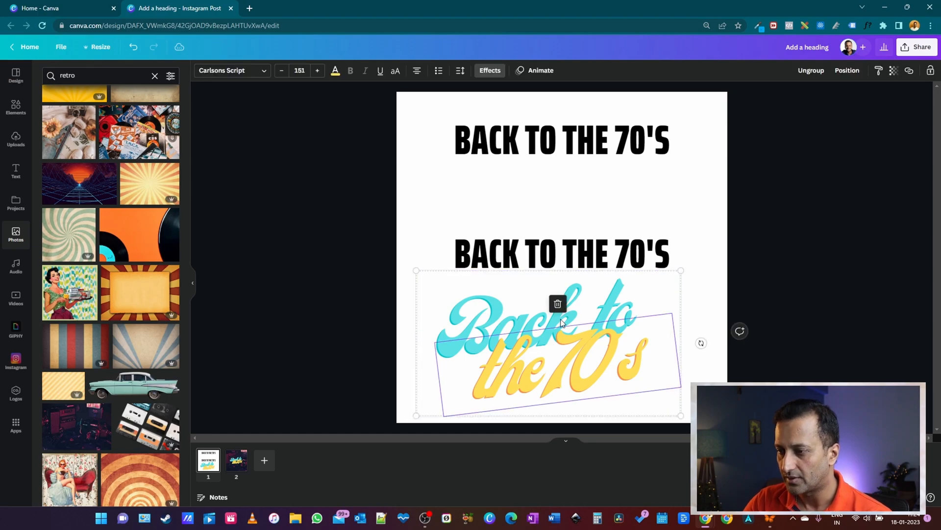
{"action": "left_click_drag", "start_coordinate": [330, 300], "coordinate": [610, 384]}
{"action": "key", "text": "Delete"}
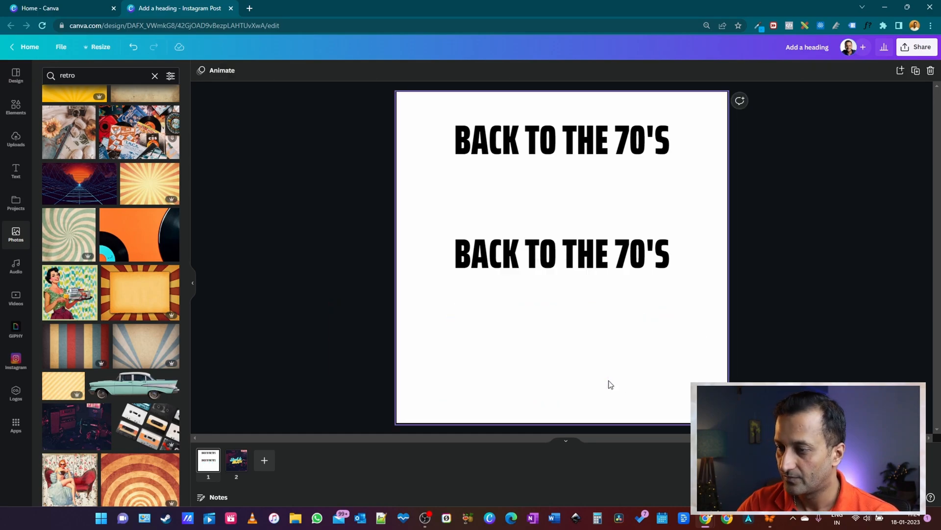
Step: Cut the lower "BACK TO THE 70'S" heading from the first page and paste it onto a new third page
{"action": "left_click", "coordinate": [517, 252]}
{"action": "key", "text": "Delete"}
{"action": "scroll", "coordinate": [783, 284], "scroll_direction": "down", "scroll_amount": 1}
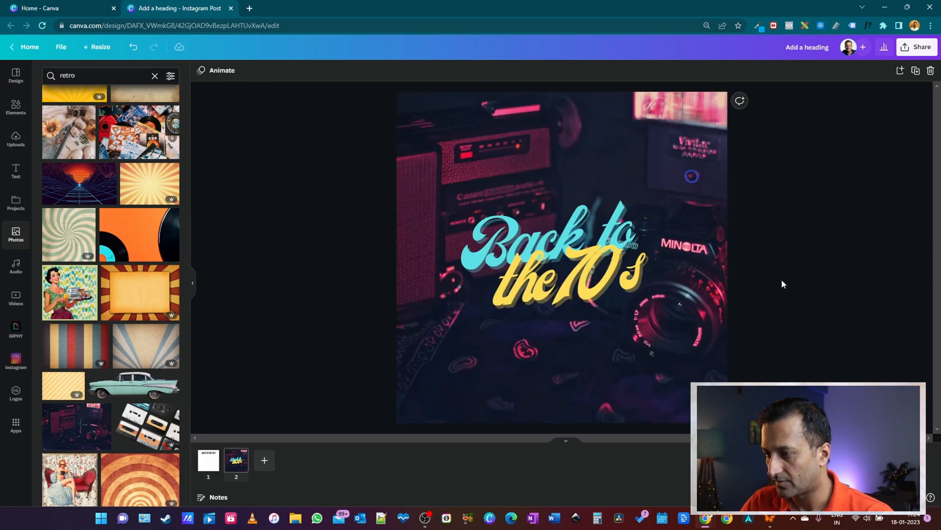
{"action": "left_click", "coordinate": [265, 461]}
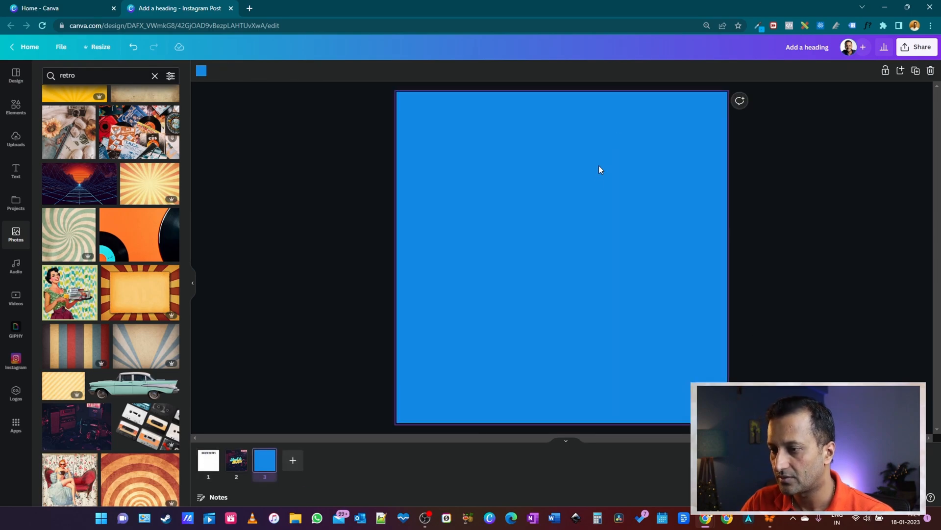
{"action": "key", "text": "ctrl+v"}
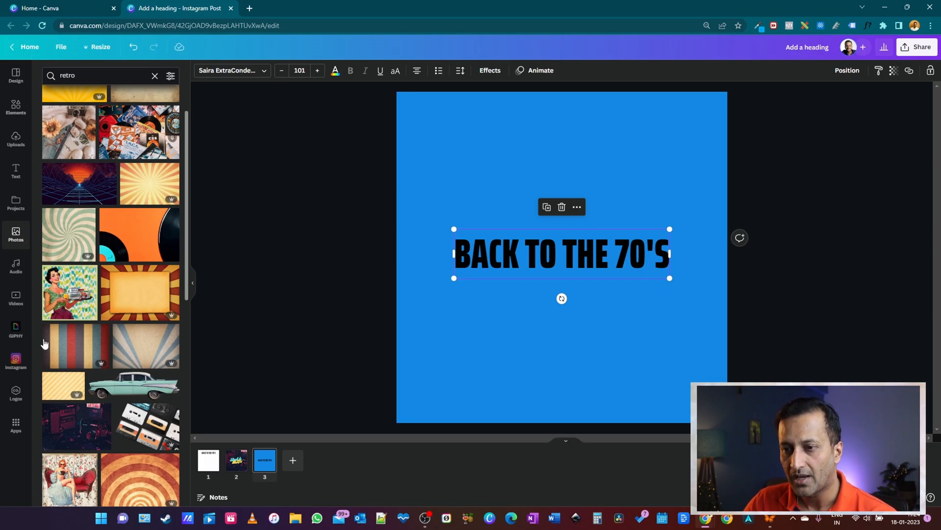
Step: Look through the font combinations available for text
{"action": "left_click", "coordinate": [16, 172]}
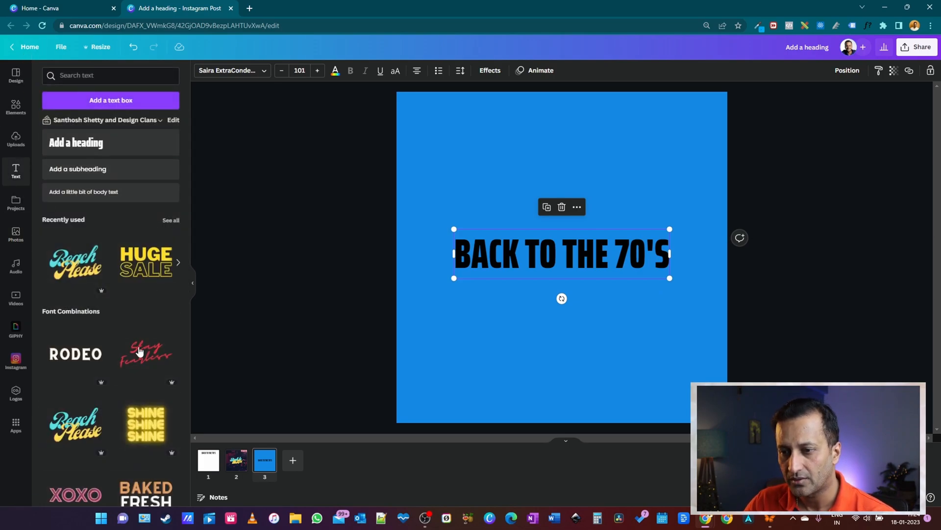
{"action": "scroll", "coordinate": [72, 289], "scroll_direction": "down", "scroll_amount": 5}
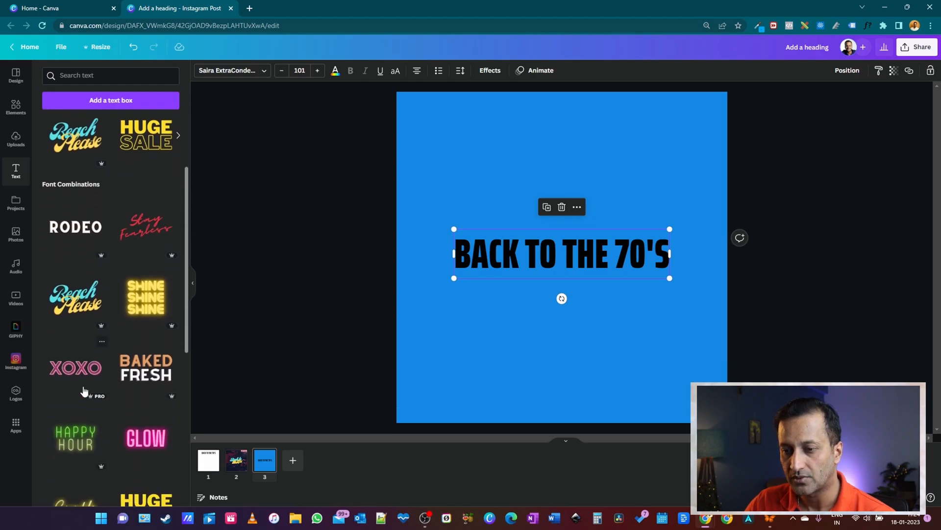
{"action": "scroll", "coordinate": [98, 295], "scroll_direction": "down", "scroll_amount": 4}
{"action": "scroll", "coordinate": [112, 405], "scroll_direction": "up", "scroll_amount": 6}
{"action": "scroll", "coordinate": [112, 405], "scroll_direction": "up", "scroll_amount": 3}
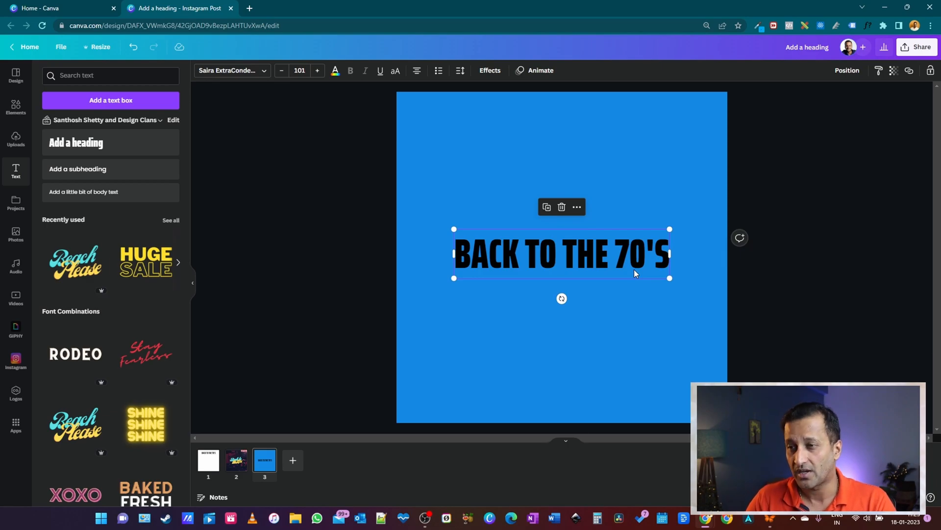
Step: Open Creative Fabrica in a new browser tab, search for "retro", and browse the results filtered to Fonts
{"action": "left_click", "coordinate": [250, 7]}
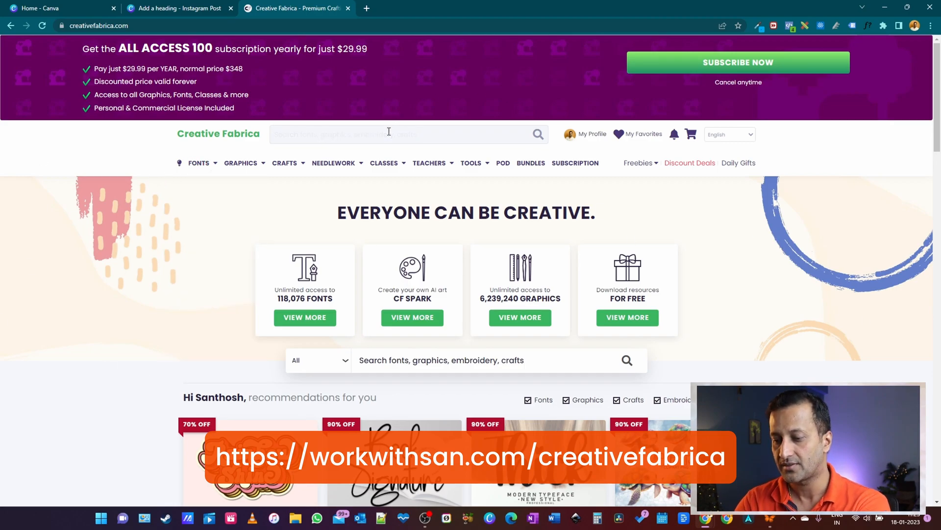
{"action": "left_click", "coordinate": [538, 135]}
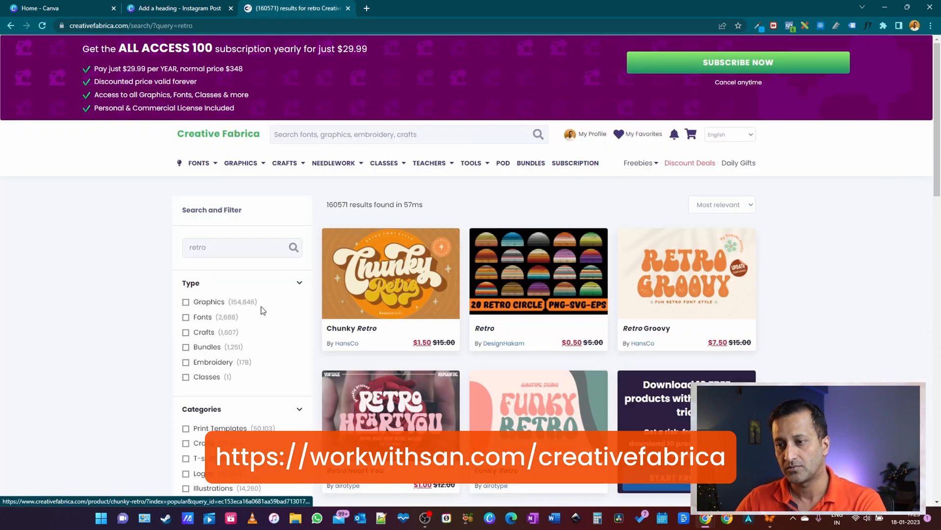
{"action": "mouse_move", "coordinate": [181, 174]}
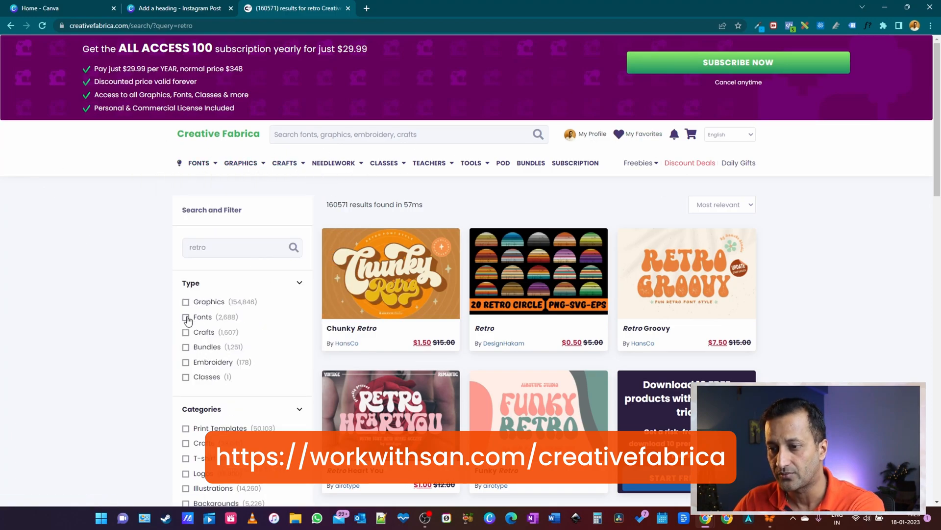
{"action": "left_click", "coordinate": [187, 318]}
{"action": "scroll", "coordinate": [865, 227], "scroll_direction": "down", "scroll_amount": 2}
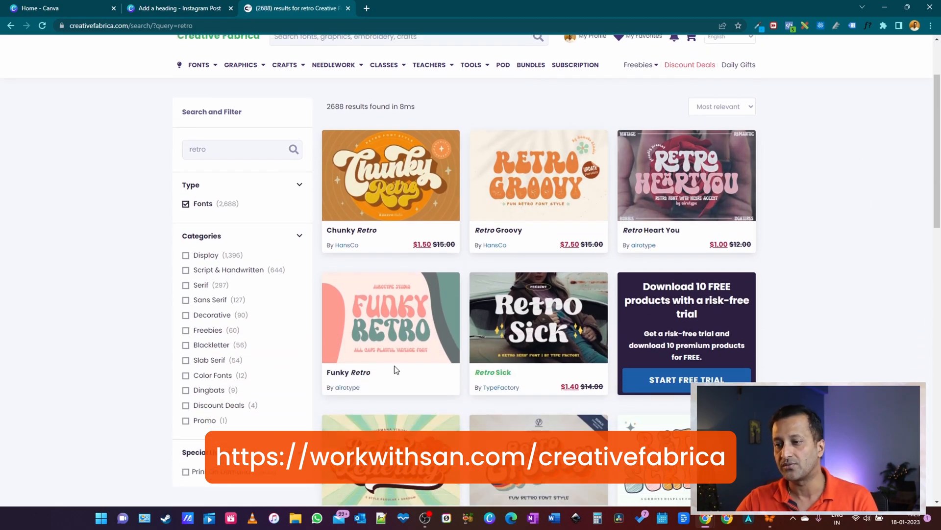
{"action": "scroll", "coordinate": [428, 376], "scroll_direction": "down", "scroll_amount": 4}
{"action": "scroll", "coordinate": [940, 274], "scroll_direction": "down", "scroll_amount": 2}
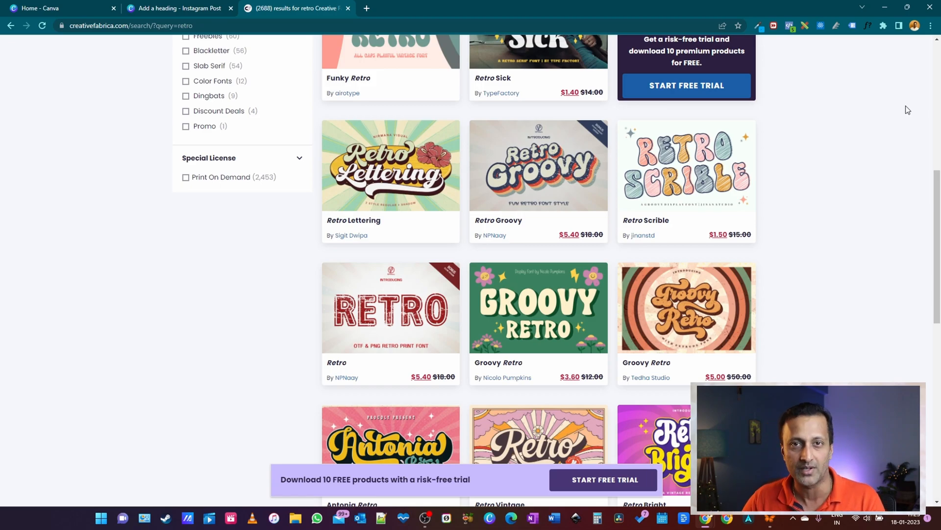
Step: Return to the Canva design, search the fonts for "retro", and set the third page's heading in TAN Ashford
{"action": "left_click", "coordinate": [176, 8]}
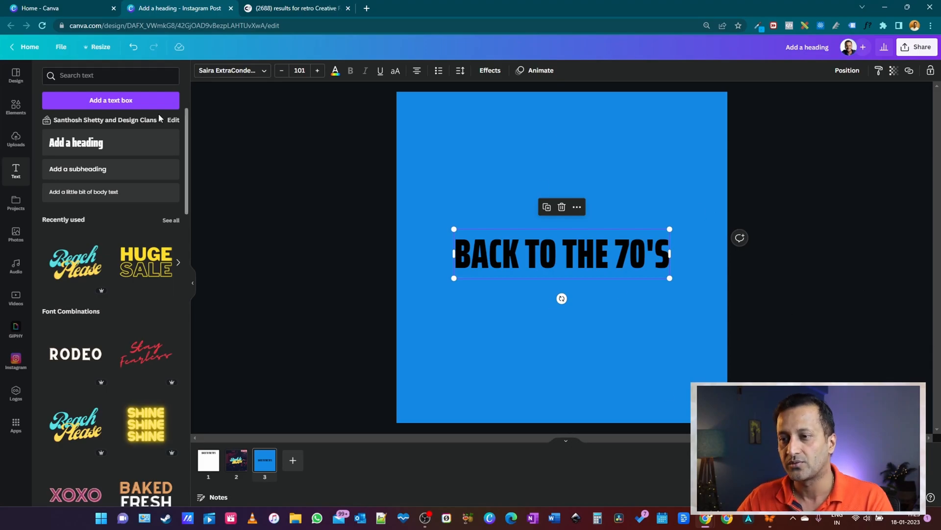
{"action": "left_click", "coordinate": [259, 71]}
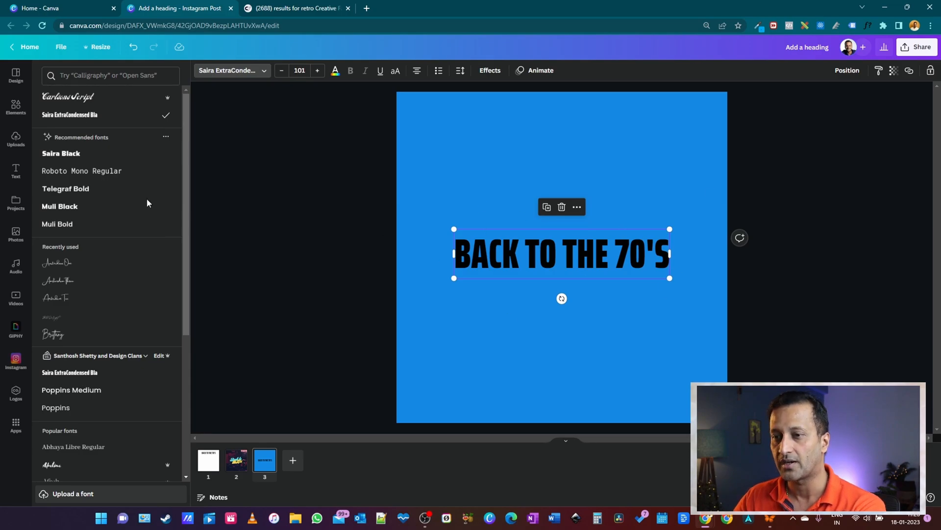
{"action": "left_click", "coordinate": [134, 75]}
{"action": "type", "text": "retro"}
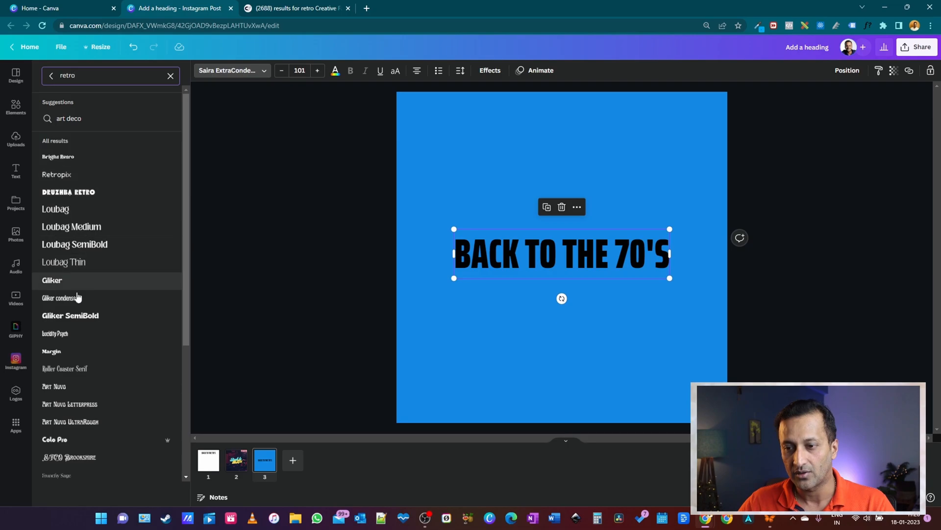
{"action": "scroll", "coordinate": [99, 447], "scroll_direction": "down", "scroll_amount": 5}
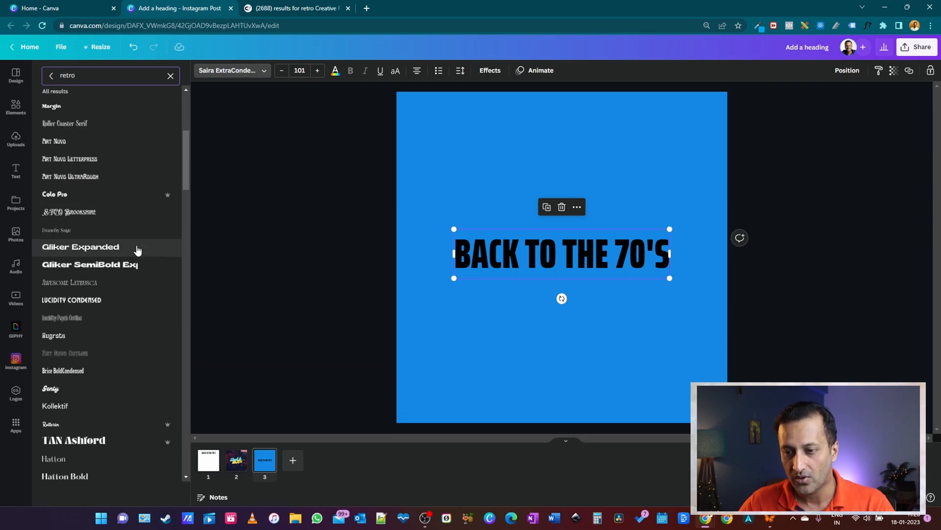
{"action": "left_click", "coordinate": [87, 443]}
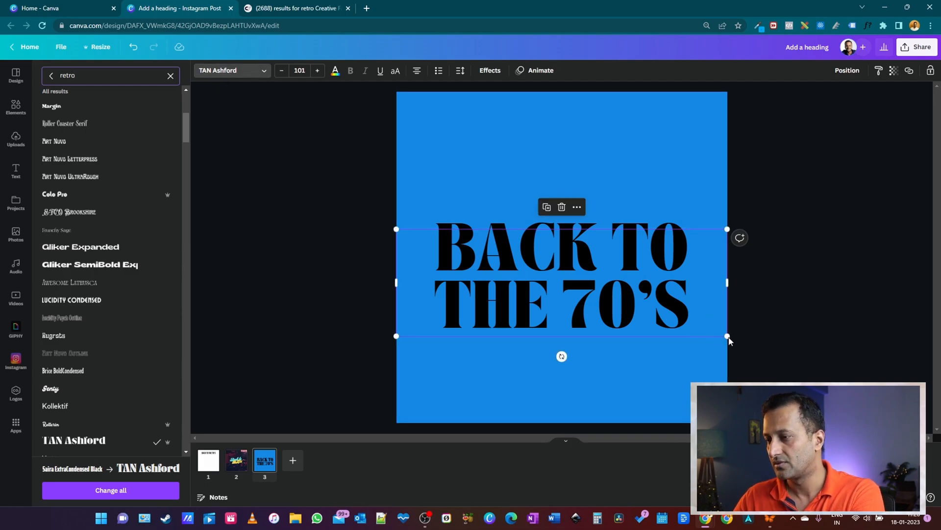
Step: Scale the heading down to font size 70.4 and move it to the centre of the third page
{"action": "left_click_drag", "start_coordinate": [727, 335], "coordinate": [680, 316]}
{"action": "left_click_drag", "start_coordinate": [588, 281], "coordinate": [586, 258]}
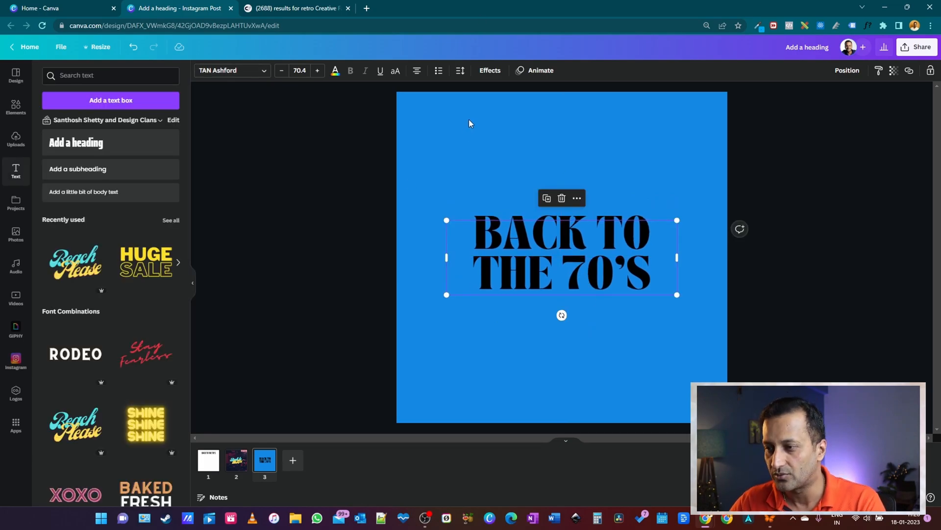
Step: Apply a Shadow effect to the third page's heading in the yellow document colour with offset 60
{"action": "left_click", "coordinate": [489, 71]}
{"action": "left_click", "coordinate": [109, 130]}
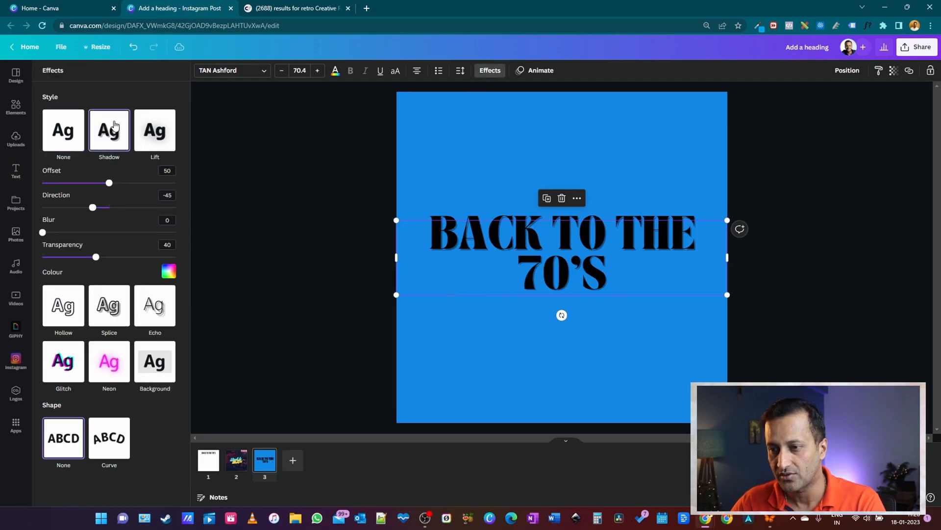
{"action": "left_click", "coordinate": [171, 267]}
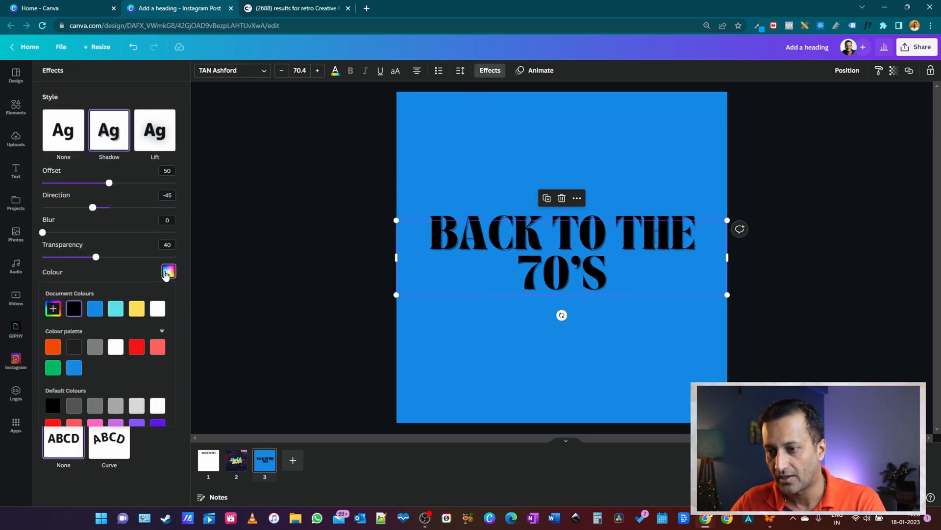
{"action": "left_click", "coordinate": [137, 309]}
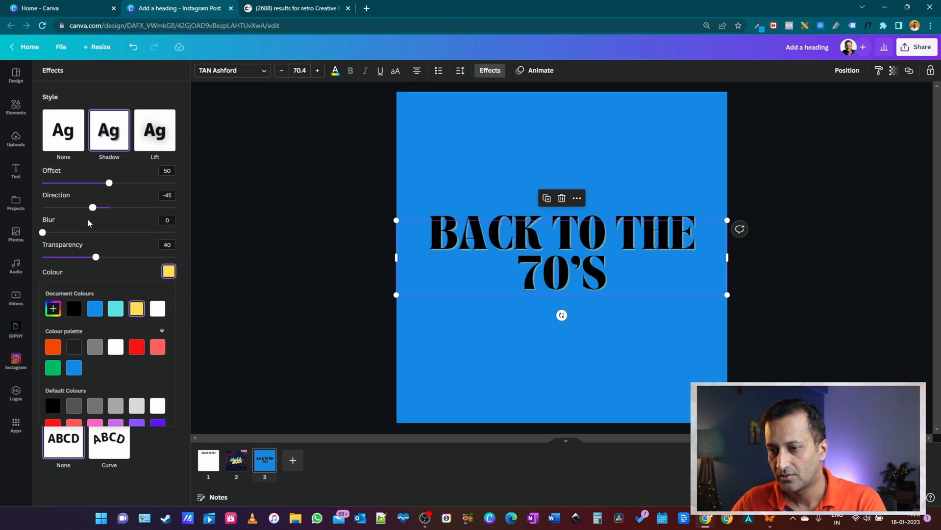
{"action": "mouse_move", "coordinate": [110, 184]}
{"action": "left_mouse_down"}
{"action": "mouse_move", "coordinate": [126, 185]}
{"action": "mouse_move", "coordinate": [80, 184]}
{"action": "mouse_move", "coordinate": [130, 185]}
{"action": "mouse_move", "coordinate": [123, 183]}
{"action": "left_mouse_up"}
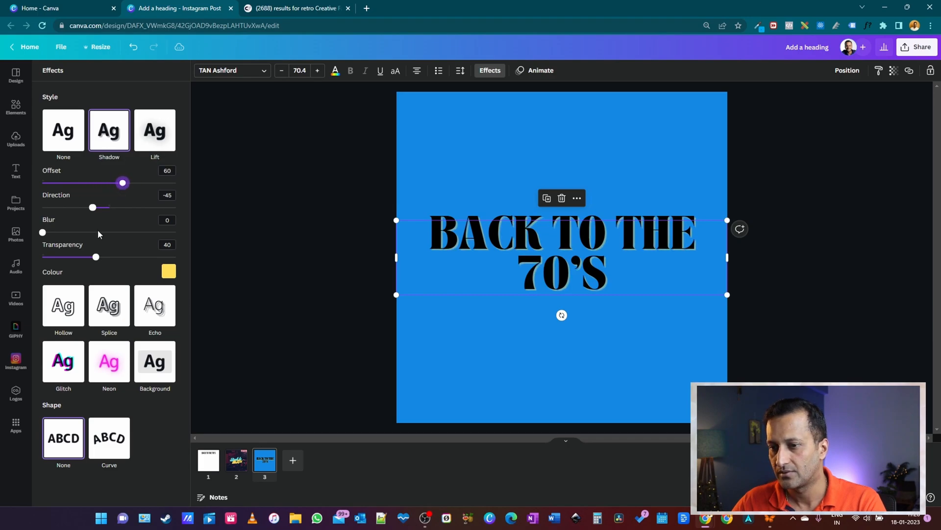
Step: Adjust the third page heading's shadow to offset 78, direction -29 and transparency 59
{"action": "mouse_move", "coordinate": [93, 211]}
{"action": "left_mouse_down"}
{"action": "mouse_move", "coordinate": [123, 212]}
{"action": "mouse_move", "coordinate": [79, 212]}
{"action": "left_mouse_up"}
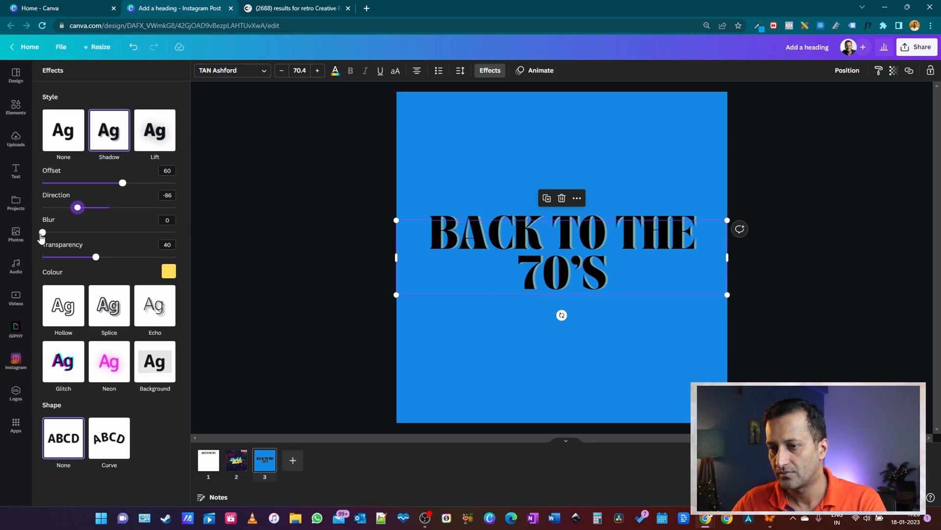
{"action": "left_click_drag", "start_coordinate": [123, 185], "coordinate": [112, 185]}
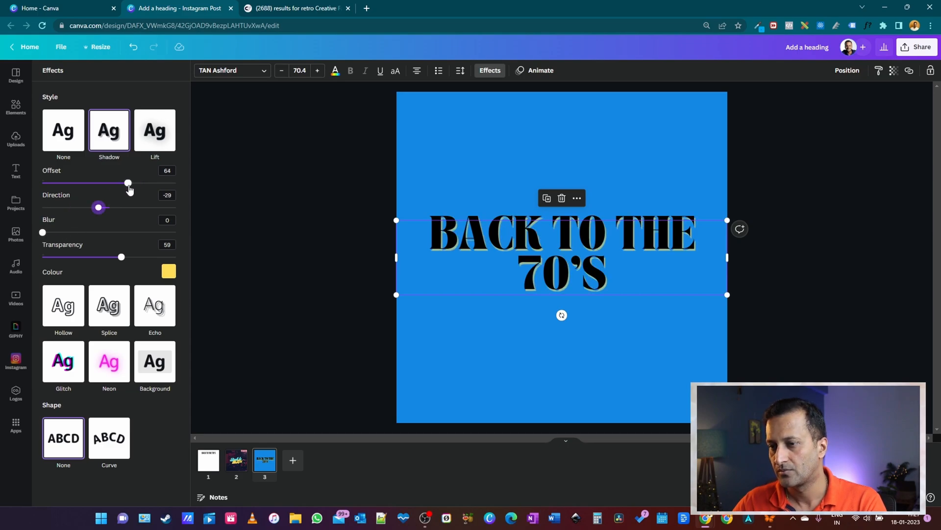
{"action": "left_click_drag", "start_coordinate": [130, 184], "coordinate": [148, 190]}
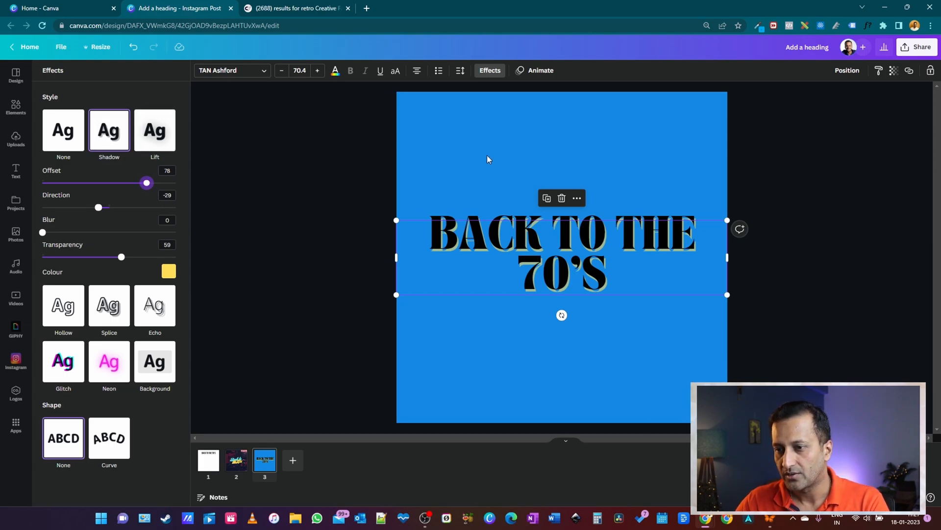
{"action": "left_click", "coordinate": [541, 149]}
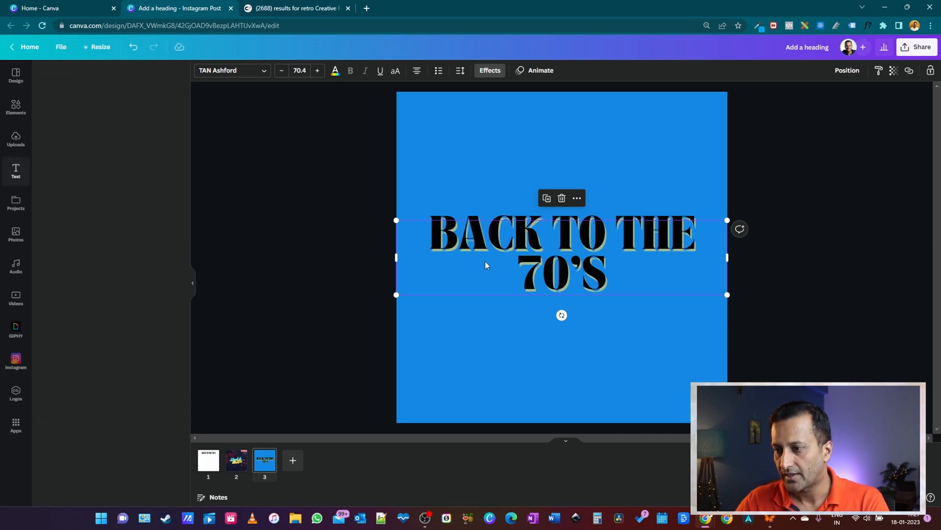
Step: Recolour the third page's "BACK TO THE 70'S" heading in the default pink
{"action": "left_click", "coordinate": [657, 234]}
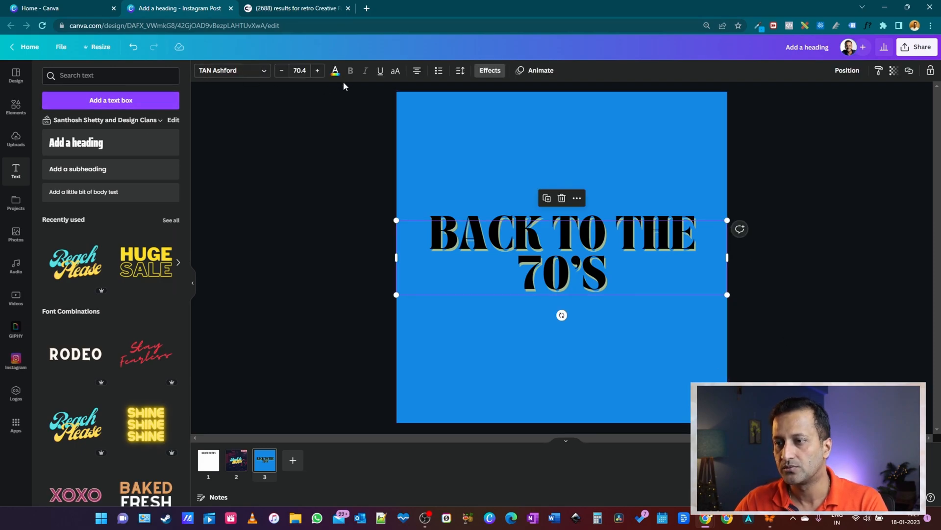
{"action": "left_click", "coordinate": [335, 71]}
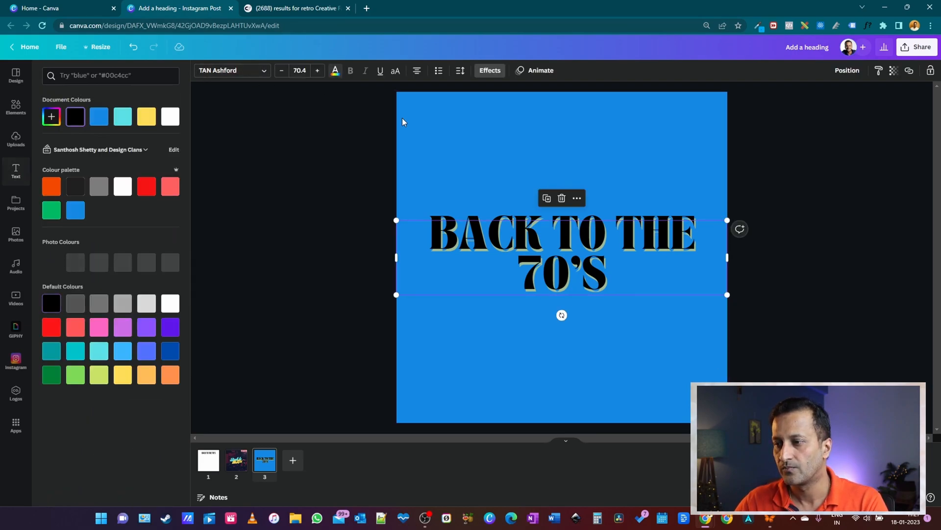
{"action": "left_click", "coordinate": [170, 335]}
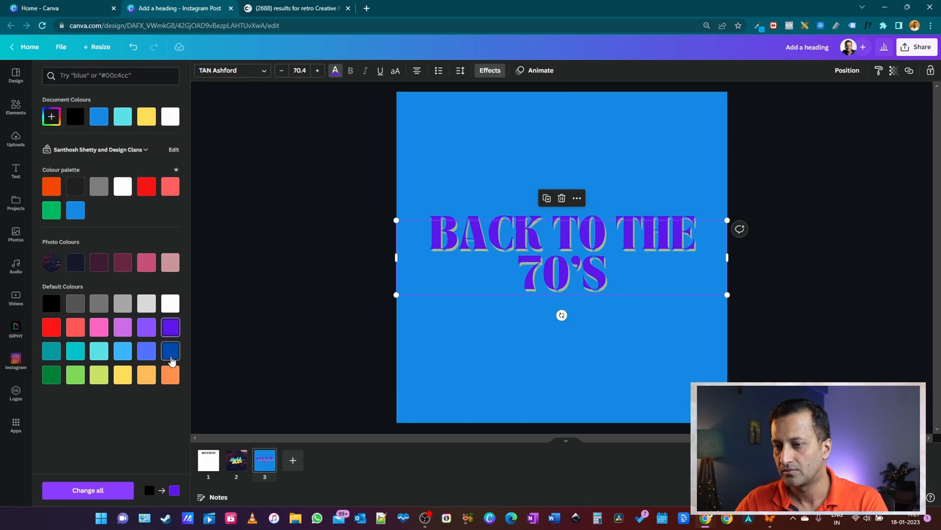
{"action": "left_click", "coordinate": [99, 328]}
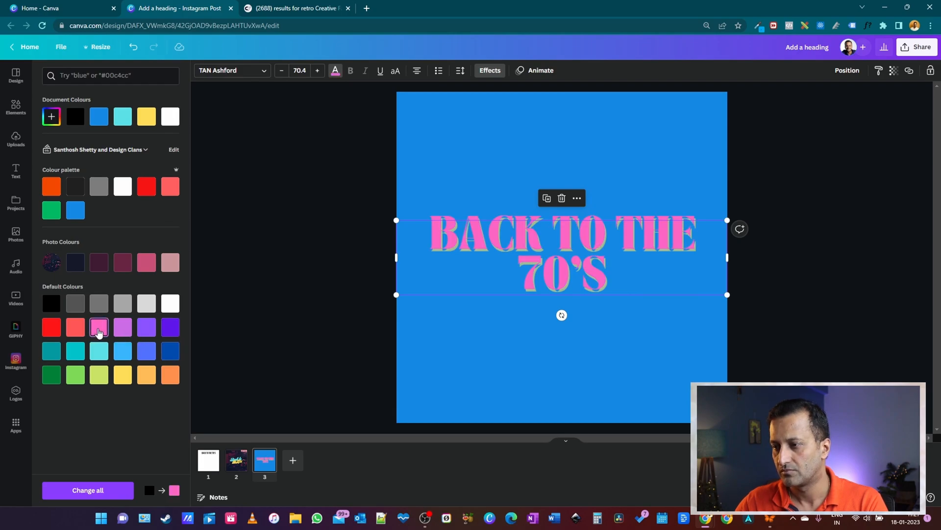
{"action": "left_click", "coordinate": [335, 71]}
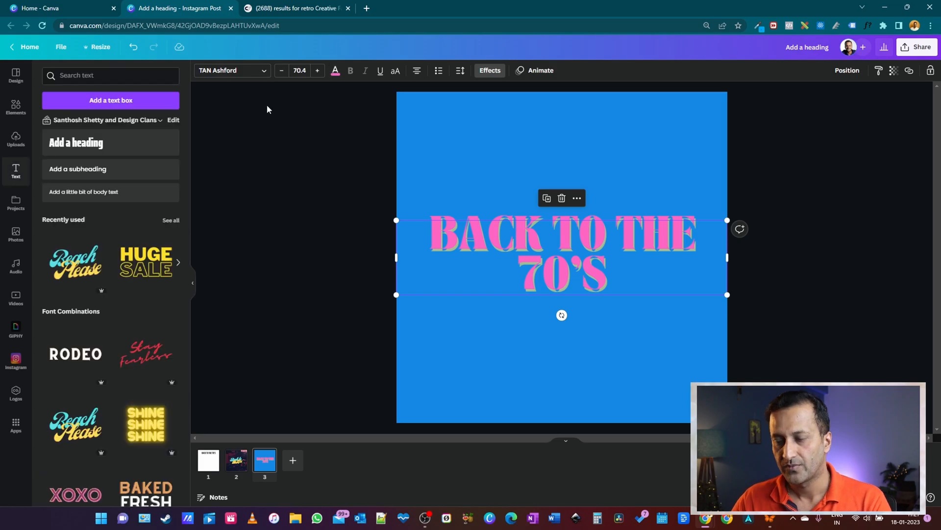
Step: Search the photo library for "Vintage" and browse the results for a background matching the heading
{"action": "left_click", "coordinate": [15, 235]}
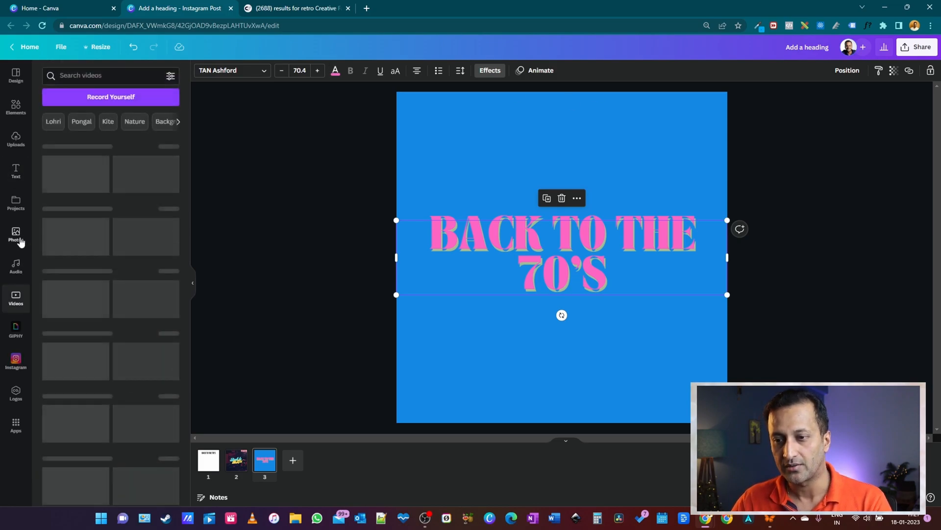
{"action": "left_click", "coordinate": [98, 69]}
{"action": "double_click", "coordinate": [98, 70]}
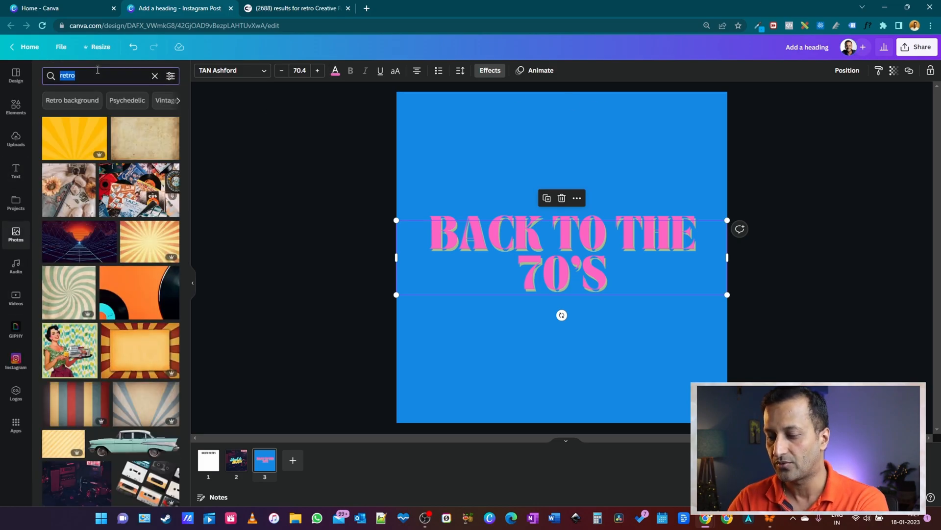
{"action": "type", "text": "Vintage"}
{"action": "key", "text": "Return"}
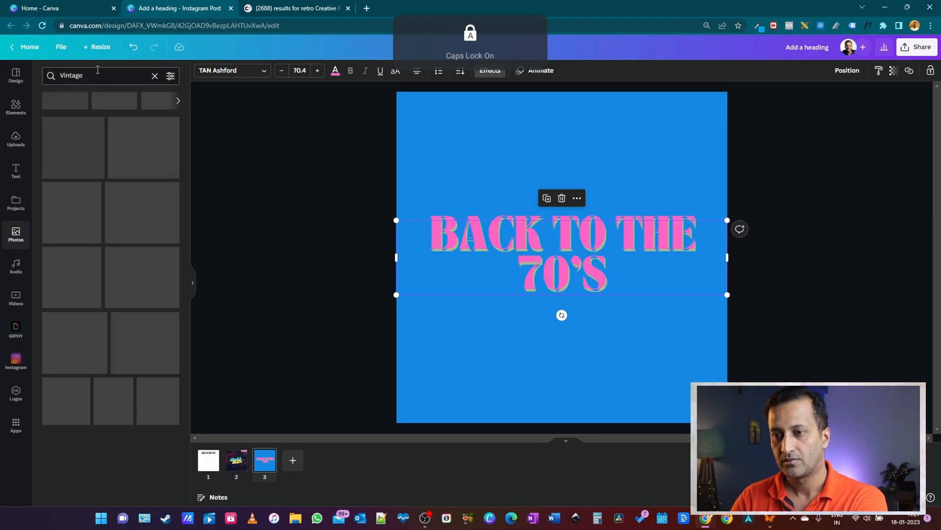
{"action": "scroll", "coordinate": [96, 269], "scroll_direction": "down", "scroll_amount": 6}
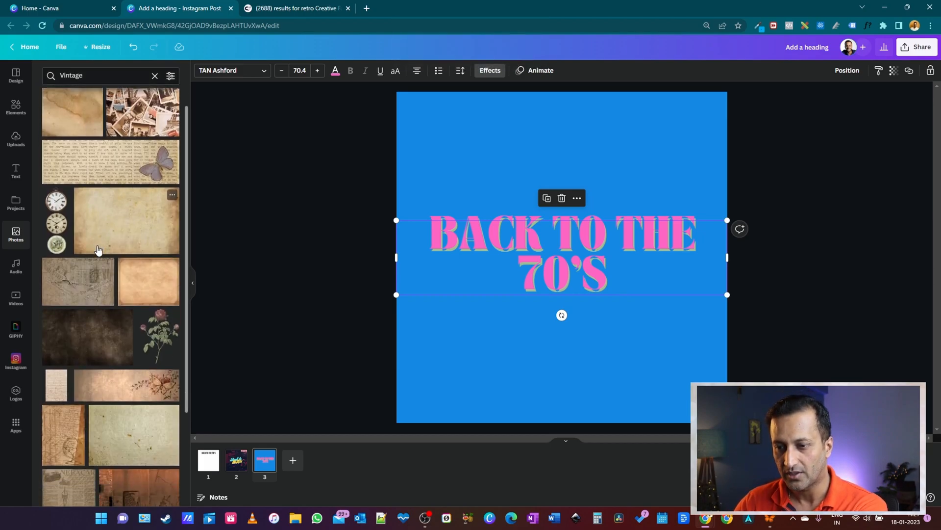
{"action": "scroll", "coordinate": [147, 407], "scroll_direction": "down", "scroll_amount": 5}
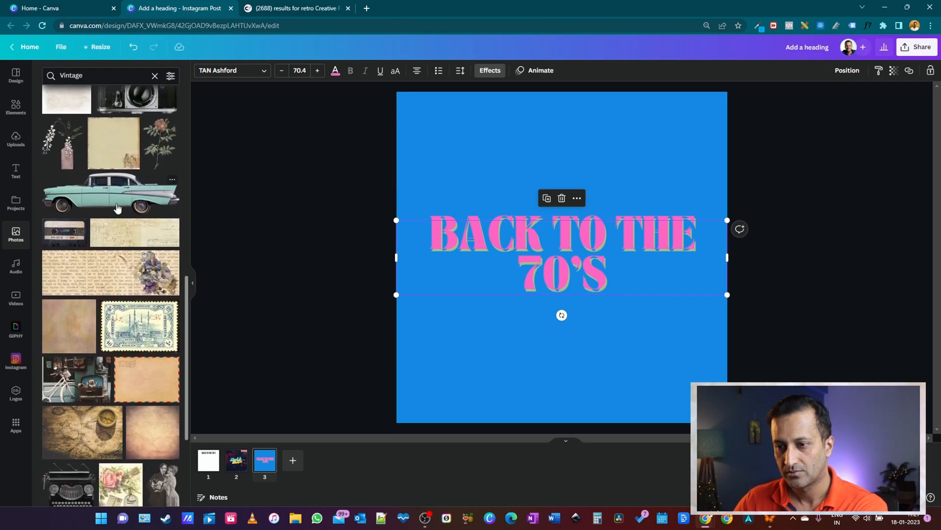
{"action": "scroll", "coordinate": [116, 209], "scroll_direction": "down", "scroll_amount": 3}
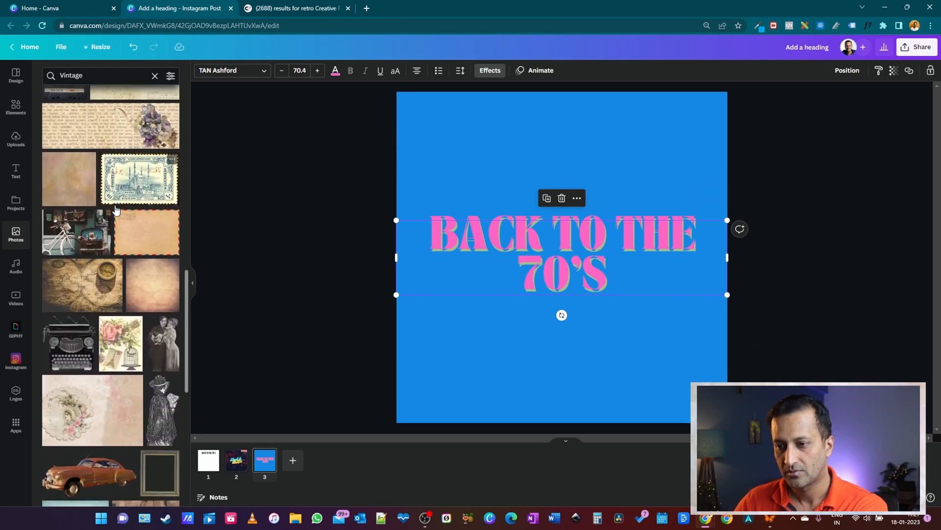
{"action": "scroll", "coordinate": [116, 209], "scroll_direction": "down", "scroll_amount": 5}
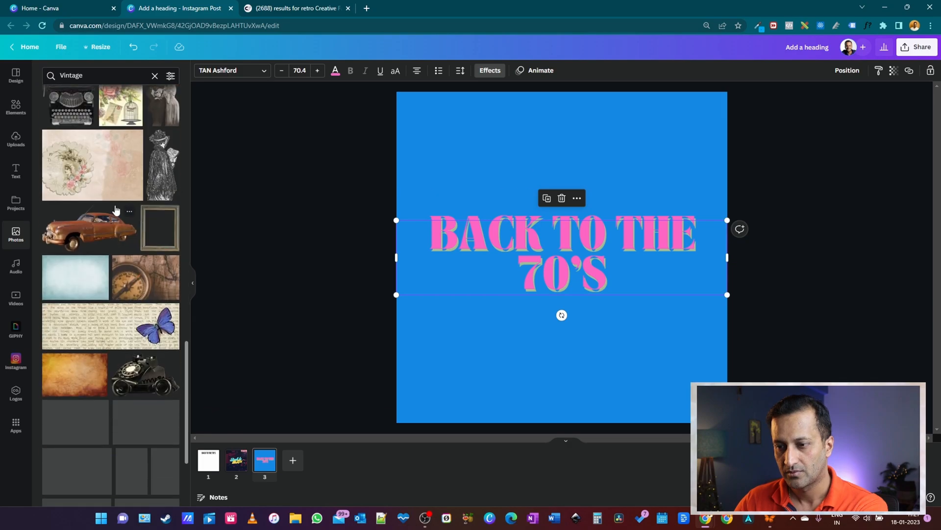
{"action": "scroll", "coordinate": [116, 211], "scroll_direction": "down", "scroll_amount": 3}
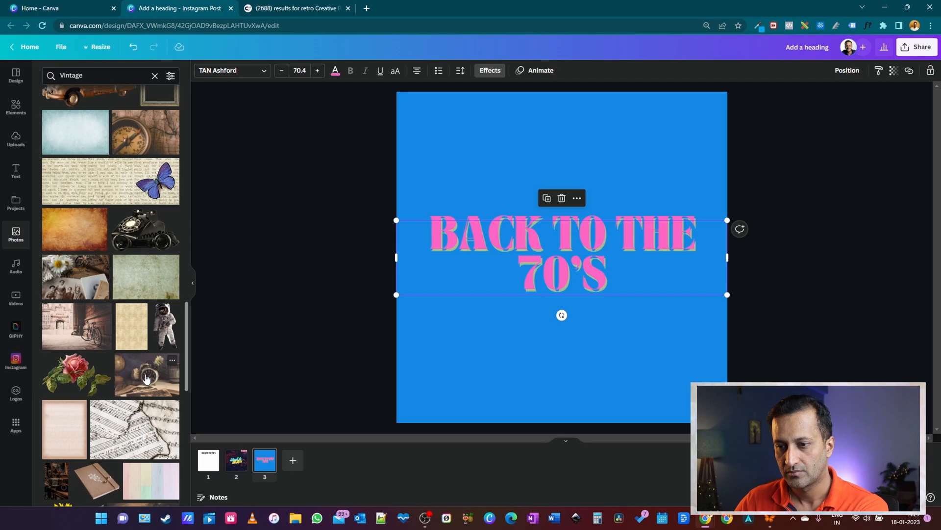
Step: Try the vintage bicycle street photo as the third page's background, and undo it
{"action": "left_click", "coordinate": [78, 326]}
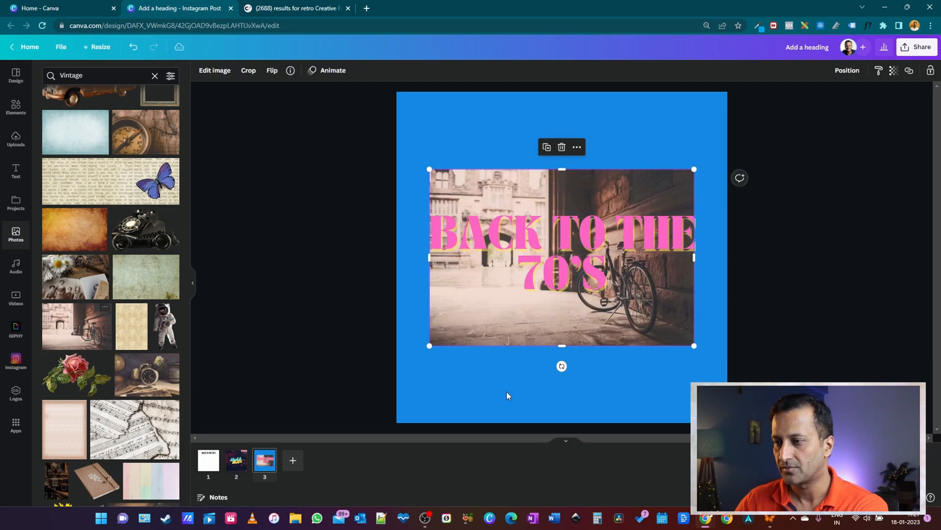
{"action": "right_click", "coordinate": [593, 184]}
{"action": "left_click", "coordinate": [637, 407]}
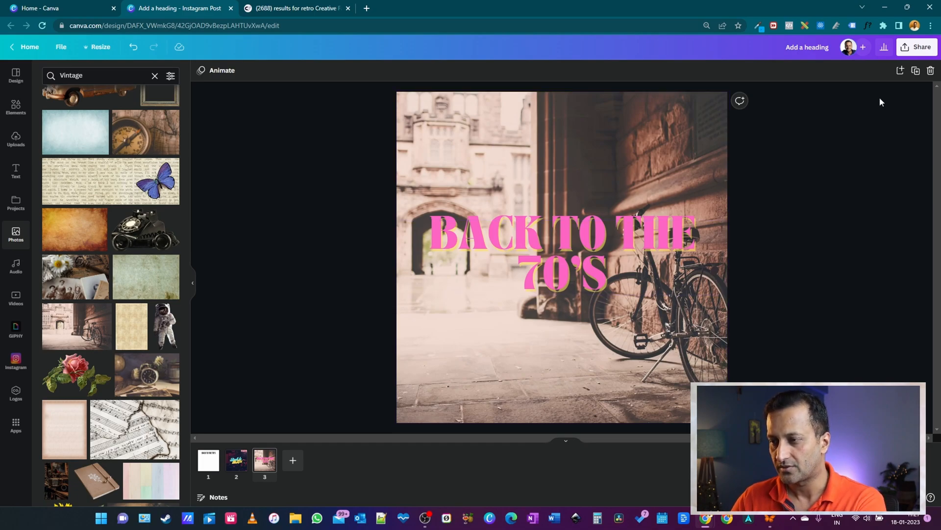
{"action": "key", "text": "ctrl+z"}
{"action": "key", "text": "ctrl+z"}
Step: Try the photo of the open notebook and glasses as the background with the heading moved up, and undo it
{"action": "scroll", "coordinate": [80, 301], "scroll_direction": "down", "scroll_amount": 4}
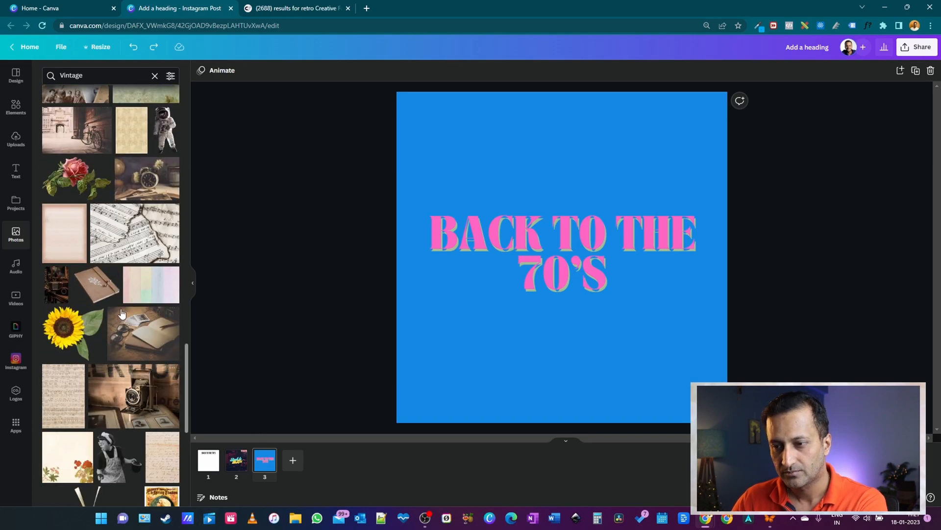
{"action": "left_click", "coordinate": [148, 339]}
{"action": "right_click", "coordinate": [510, 326]}
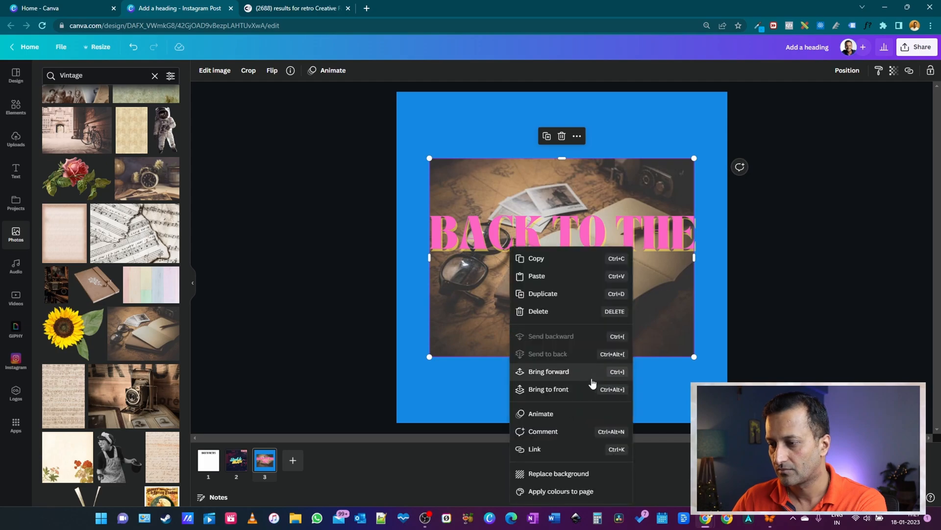
{"action": "left_click", "coordinate": [537, 472]}
{"action": "left_click_drag", "start_coordinate": [573, 252], "coordinate": [577, 154]}
{"action": "key", "text": "ctrl+z"}
{"action": "key", "text": "ctrl+z"}
{"action": "key", "text": "ctrl+z"}
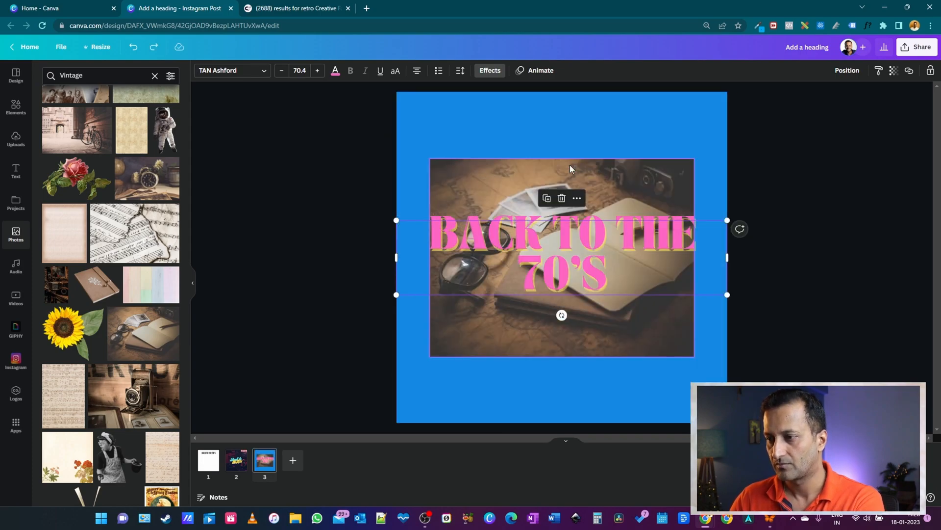
Step: Set the dark photo of a dressing table with an oval mirror as the third page's background
{"action": "scroll", "coordinate": [59, 226], "scroll_direction": "down", "scroll_amount": 4}
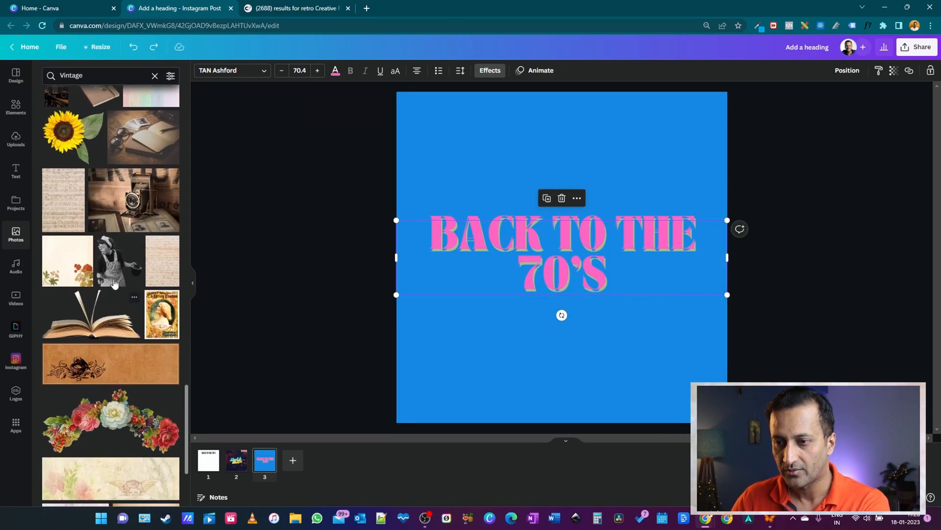
{"action": "scroll", "coordinate": [100, 322], "scroll_direction": "down", "scroll_amount": 3}
{"action": "scroll", "coordinate": [100, 322], "scroll_direction": "down", "scroll_amount": 4}
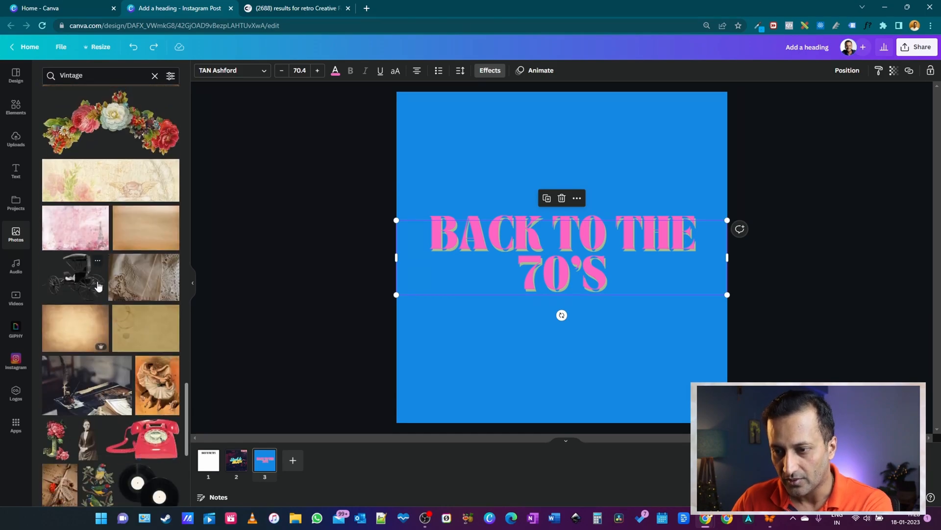
{"action": "scroll", "coordinate": [96, 273], "scroll_direction": "down", "scroll_amount": 3}
{"action": "left_click", "coordinate": [88, 193]}
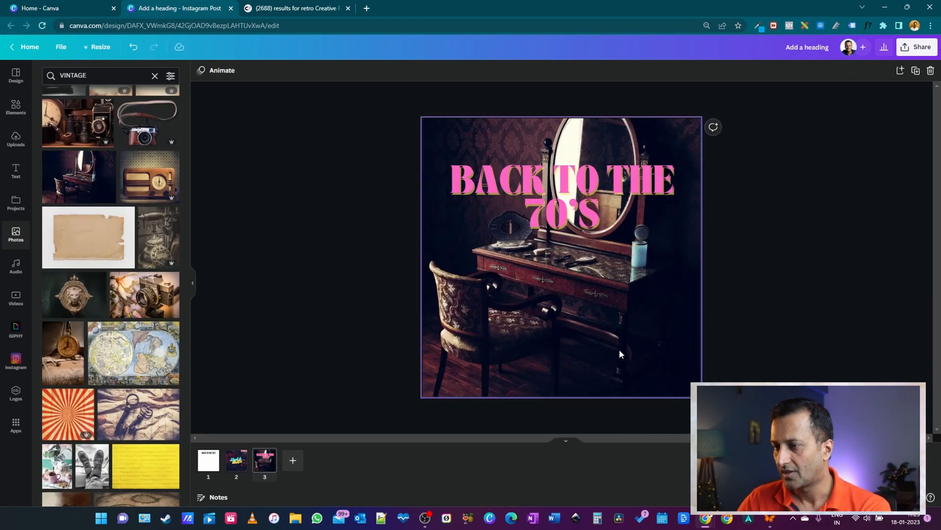
Step: Shift the dressing table photo left within its background crop, flush with the page's right edge
{"action": "double_click", "coordinate": [614, 348]}
{"action": "left_click_drag", "start_coordinate": [609, 349], "coordinate": [551, 346]}
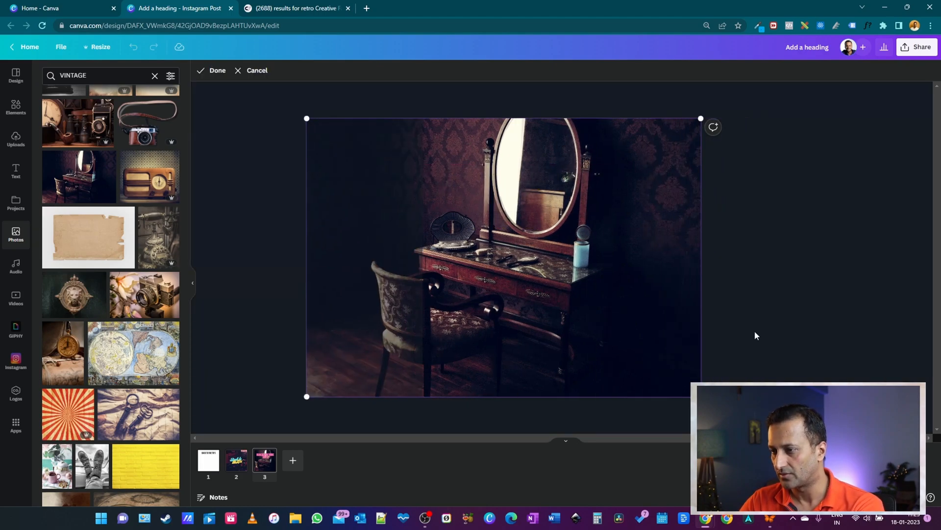
{"action": "left_click", "coordinate": [776, 313]}
Step: Left-align the heading, scale it down to about font size 51 and place it in the page's lower-left area
{"action": "left_click_drag", "start_coordinate": [597, 196], "coordinate": [596, 324]}
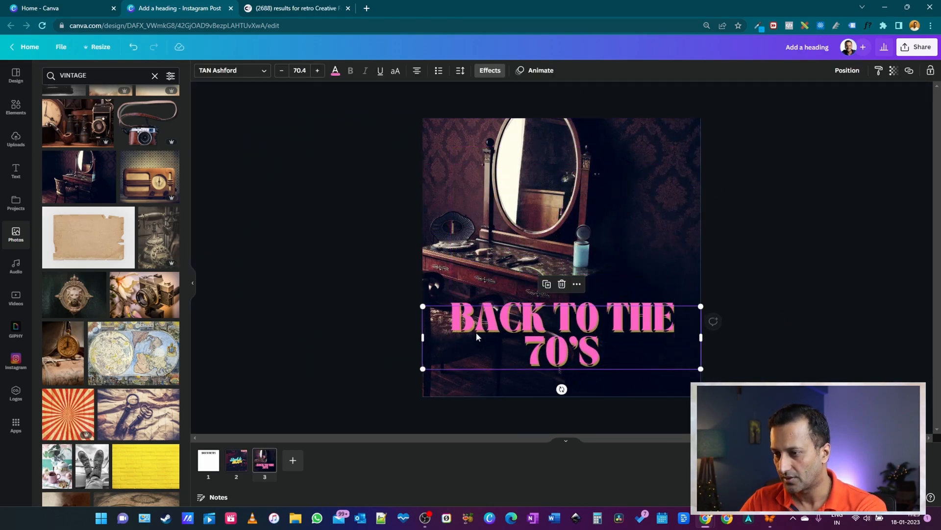
{"action": "left_click_drag", "start_coordinate": [423, 296], "coordinate": [531, 338]}
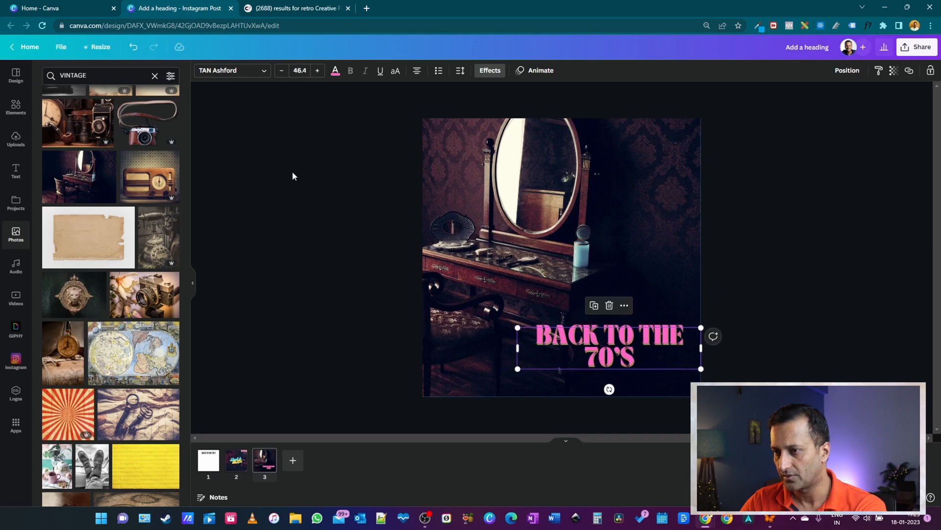
{"action": "left_click", "coordinate": [415, 71]}
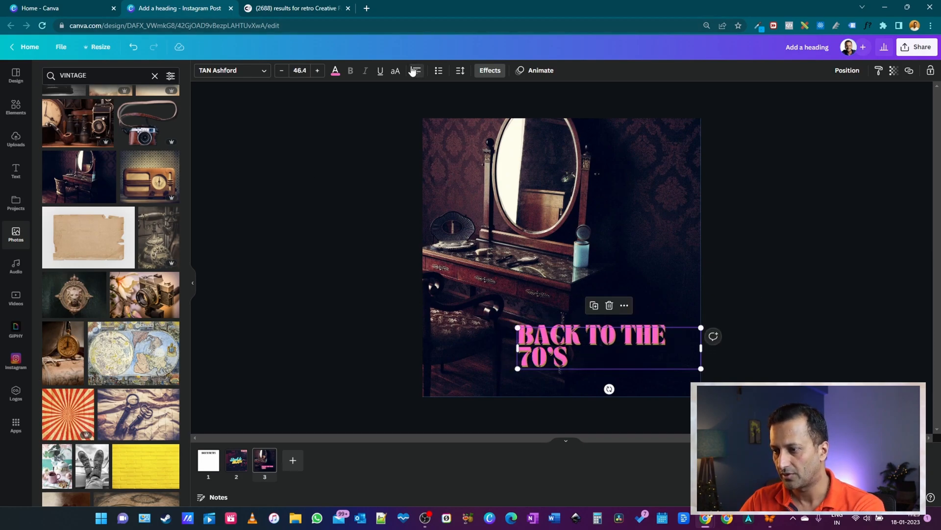
{"action": "left_click_drag", "start_coordinate": [702, 367], "coordinate": [721, 373]}
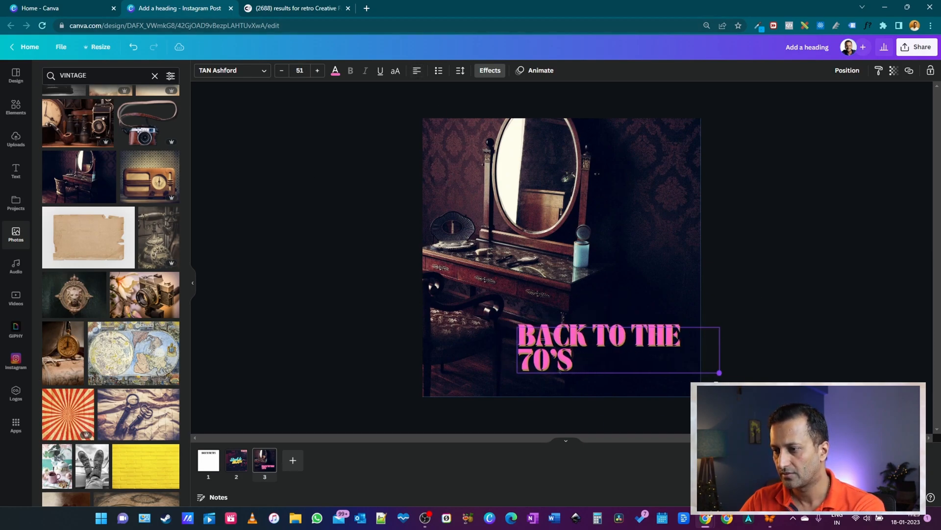
{"action": "left_click_drag", "start_coordinate": [617, 335], "coordinate": [518, 355]}
{"action": "left_click", "coordinate": [814, 279]}
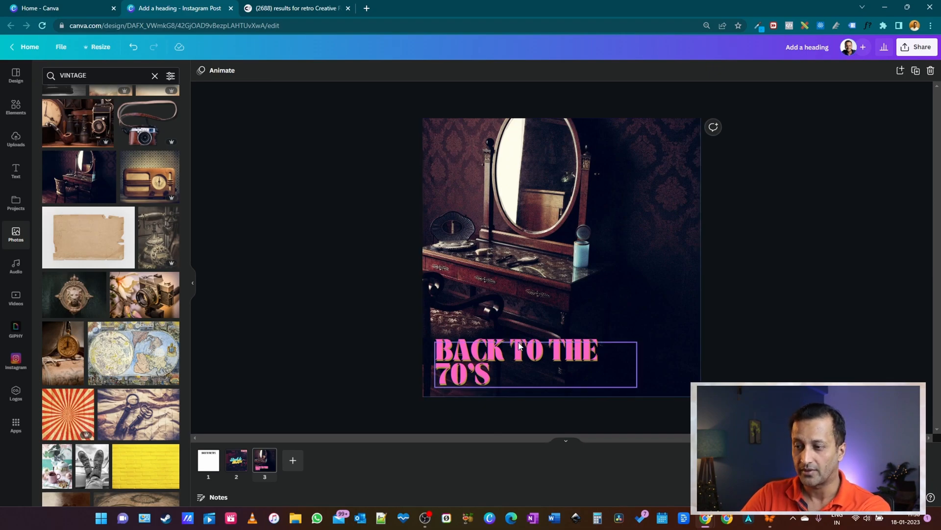
Step: Widen the heading's text box to fit the text on one line and centre it near the page's bottom
{"action": "left_click", "coordinate": [520, 346]}
{"action": "left_click_drag", "start_coordinate": [639, 365], "coordinate": [666, 363]}
{"action": "left_click", "coordinate": [762, 349]}
{"action": "mouse_move", "coordinate": [550, 351]}
{"action": "left_mouse_down"}
{"action": "mouse_move", "coordinate": [549, 371]}
{"action": "mouse_move", "coordinate": [563, 372]}
{"action": "mouse_move", "coordinate": [560, 354]}
{"action": "left_mouse_up"}
{"action": "left_click", "coordinate": [828, 291]}
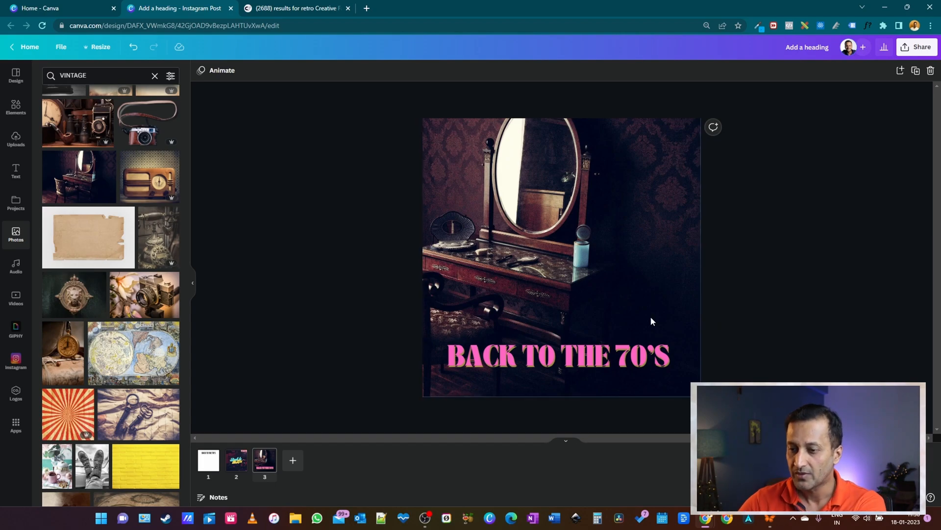
Step: Add a fourth page to the design and search the photo library for "retro patterns"
{"action": "left_click", "coordinate": [293, 461]}
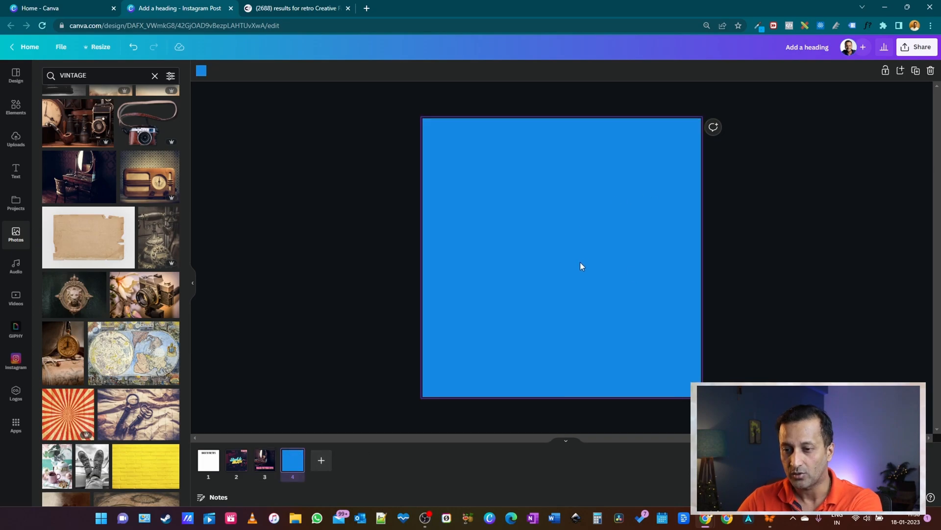
{"action": "double_click", "coordinate": [81, 74]}
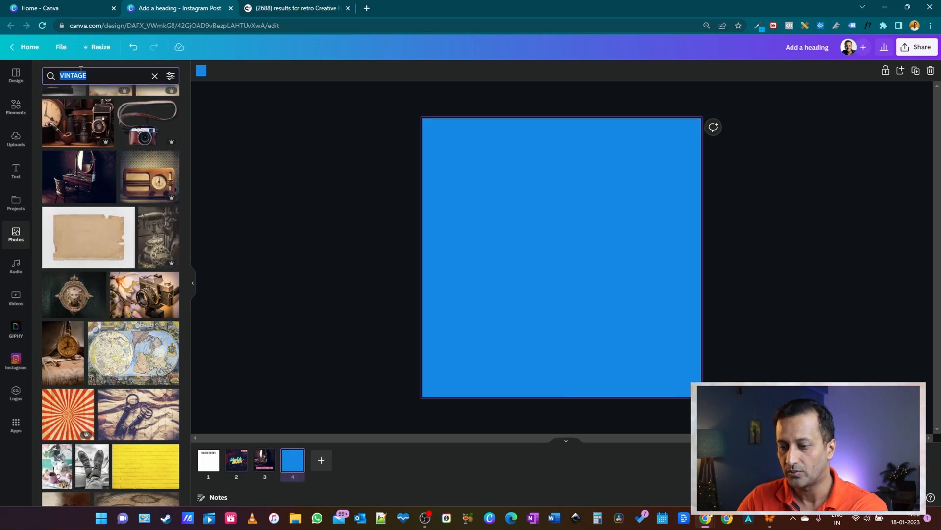
{"action": "type", "text": "T"}
{"action": "type", "text": "retro patterns"}
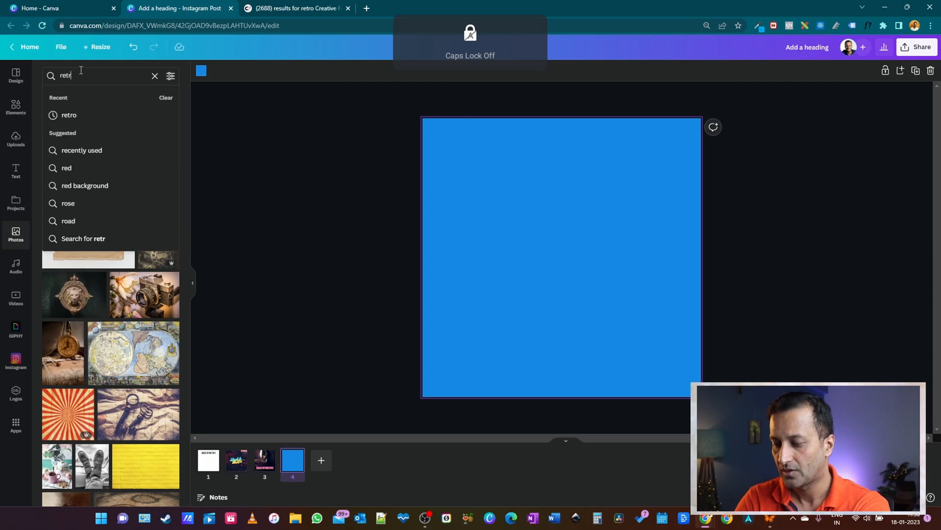
{"action": "key", "text": "Return"}
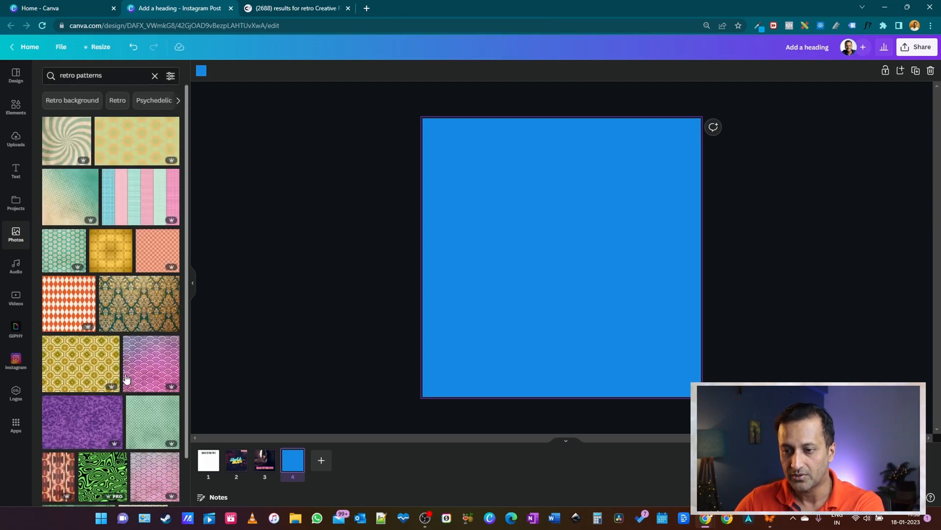
Step: Insert the green and cream swirl pattern photo on the fourth page and set it as the page background
{"action": "left_click", "coordinate": [72, 147]}
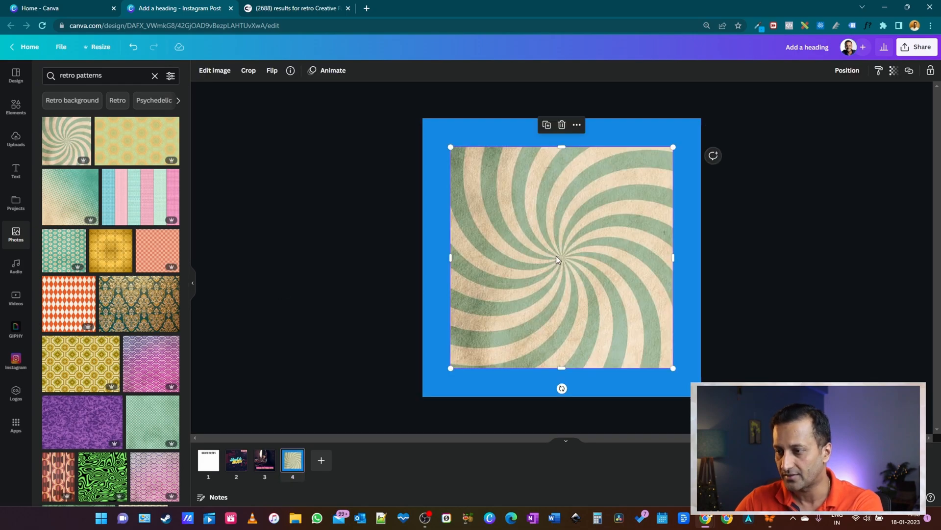
{"action": "left_click_drag", "start_coordinate": [673, 370], "coordinate": [700, 393]}
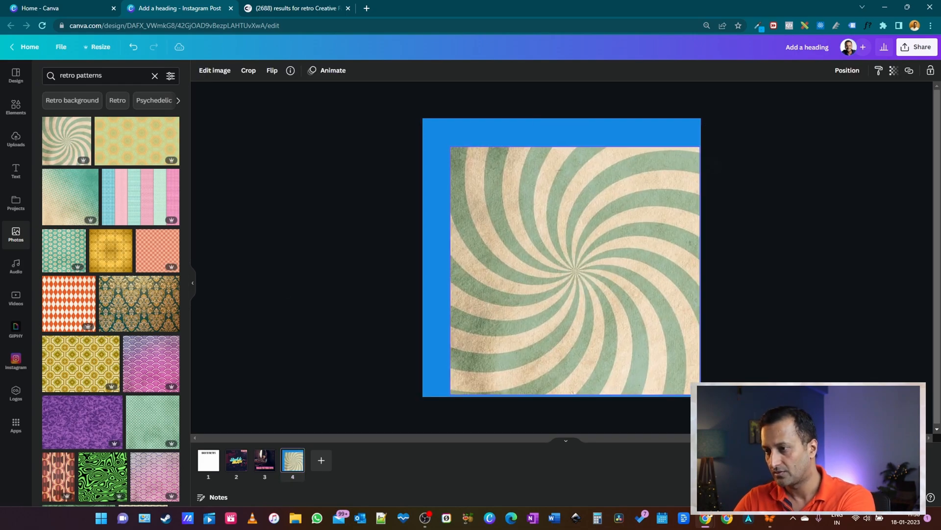
{"action": "key", "text": "ctrl+z"}
{"action": "right_click", "coordinate": [614, 287]}
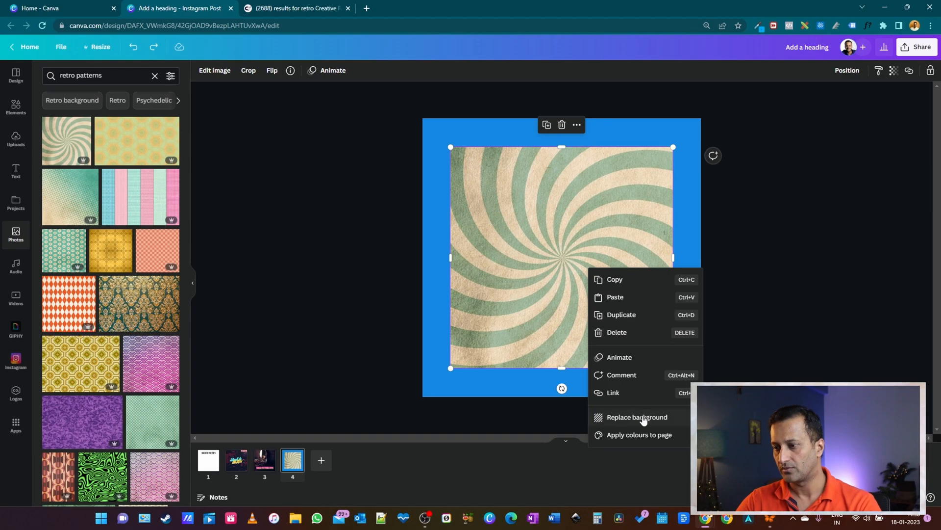
{"action": "left_click", "coordinate": [640, 417]}
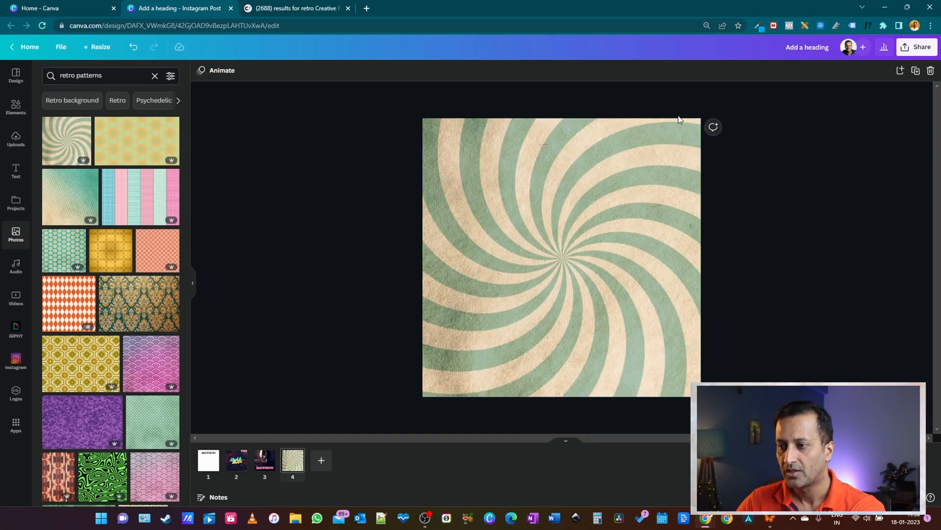
Step: Add a heading reading "BACK TO THE 70'S" to the fourth page
{"action": "left_click", "coordinate": [18, 171]}
{"action": "left_click", "coordinate": [76, 142]}
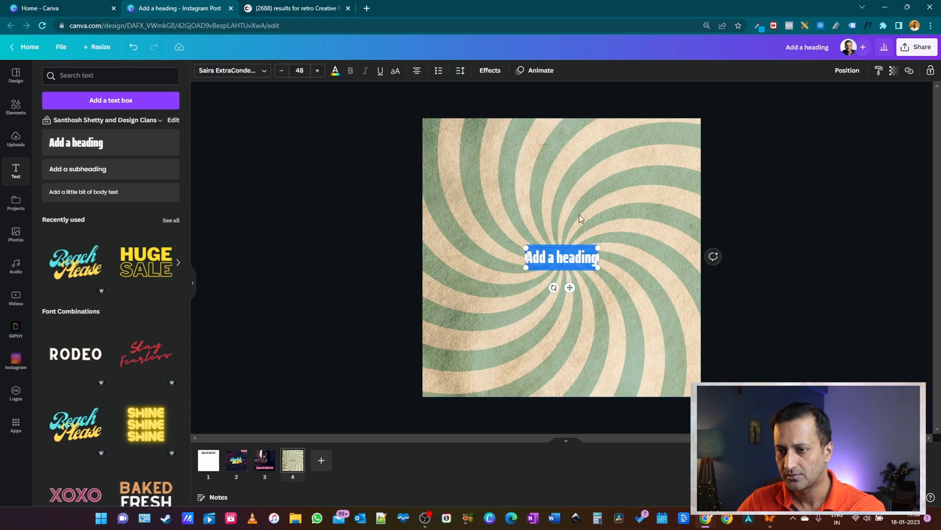
{"action": "key", "text": "Caps_Lock"}
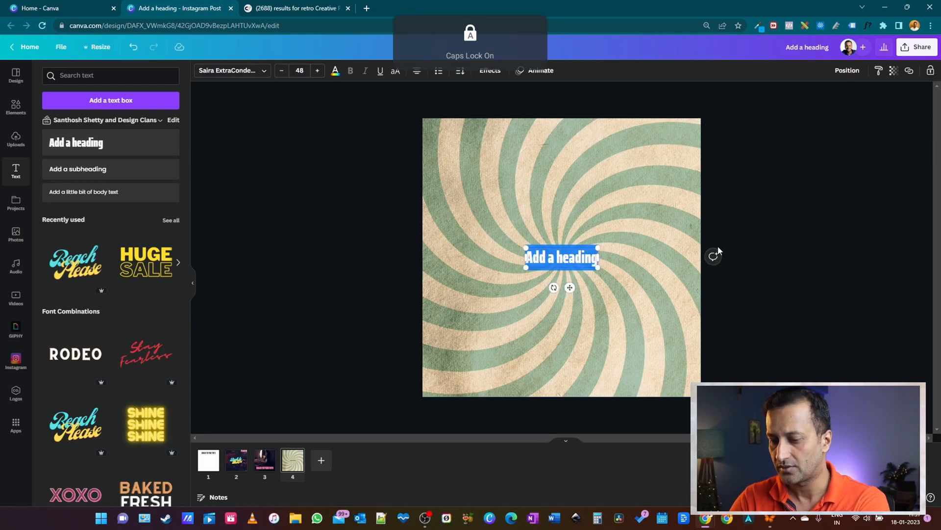
{"action": "key", "text": "BackSpace"}
{"action": "type", "text": "BACK TO THE"}
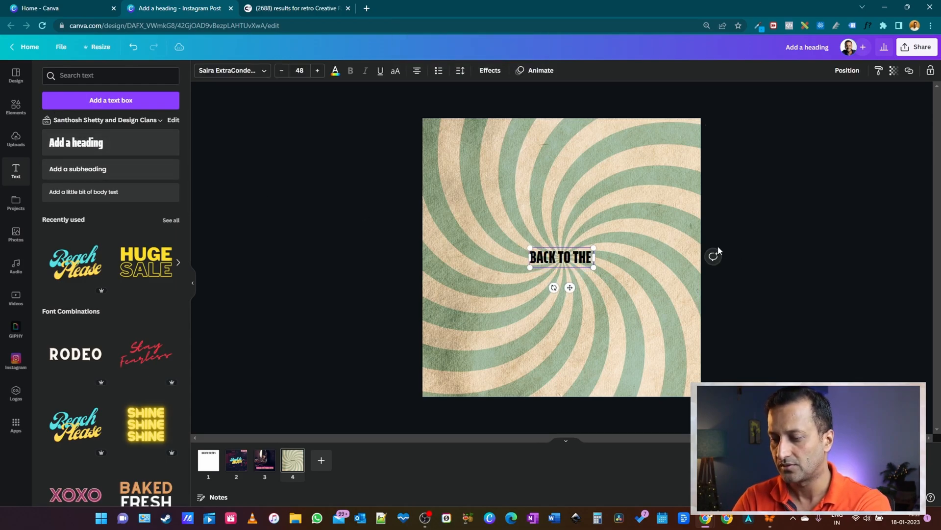
{"action": "type", "text": " 70'S"}
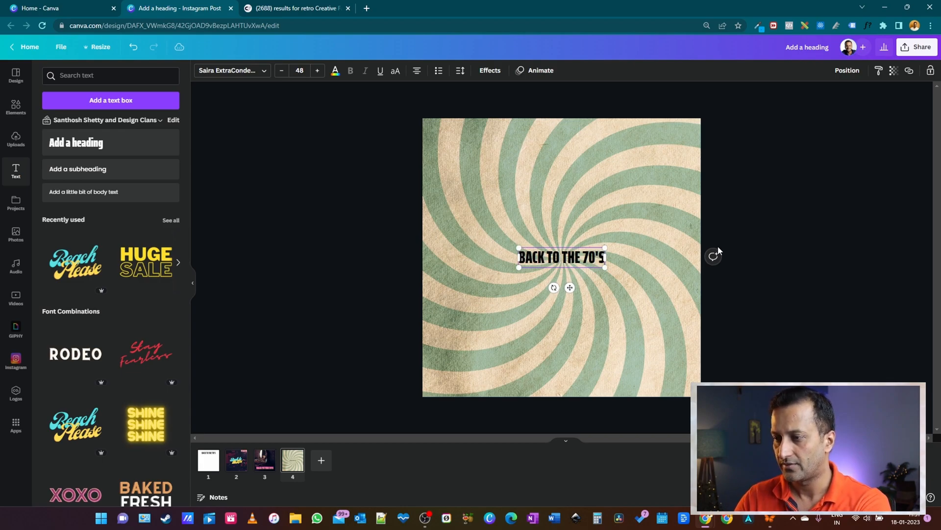
{"action": "key", "text": "Caps_Lock"}
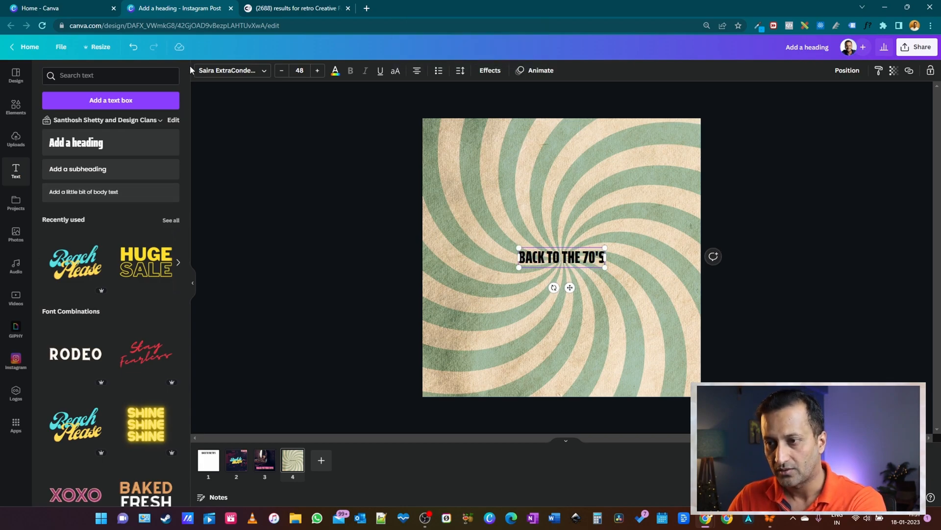
Step: Search the fonts for "retro" and try Colo Pro and Druzhba Retro on the heading
{"action": "left_click", "coordinate": [244, 71]}
{"action": "type", "text": "retro"}
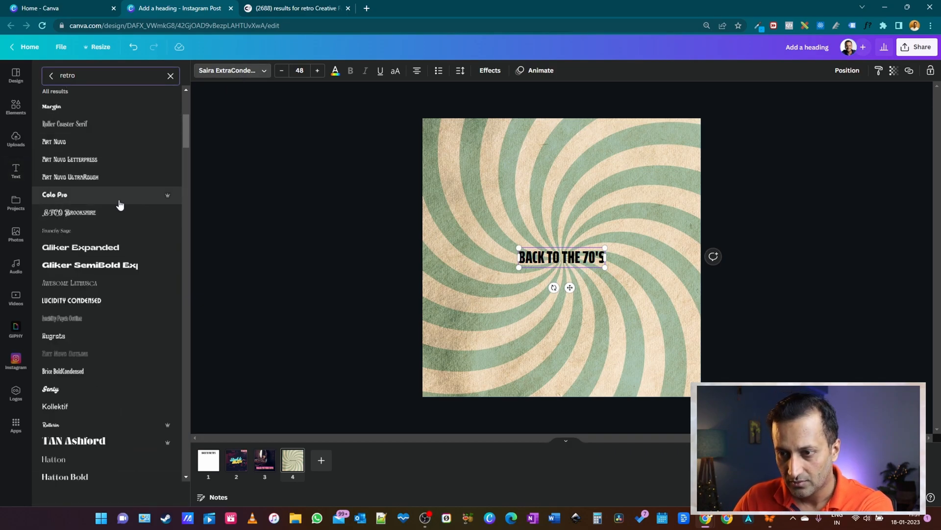
{"action": "left_click", "coordinate": [77, 197]}
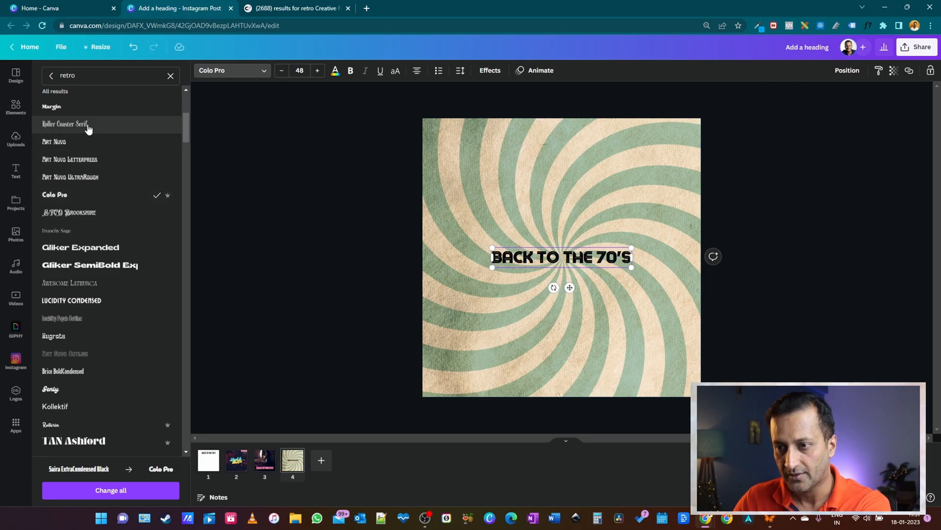
{"action": "scroll", "coordinate": [64, 148], "scroll_direction": "up", "scroll_amount": 2}
{"action": "scroll", "coordinate": [74, 189], "scroll_direction": "up", "scroll_amount": 2}
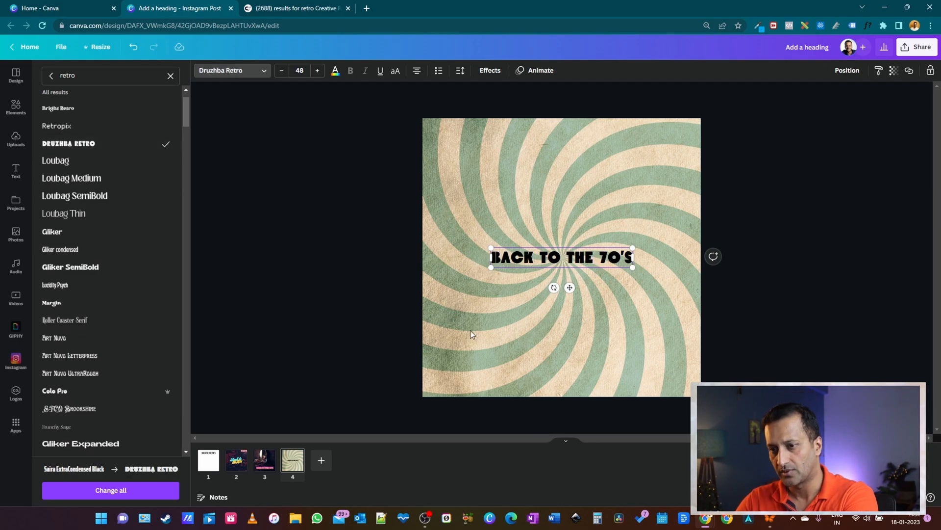
Step: Search the fonts for "retro script" and apply Genty to the heading
{"action": "left_click", "coordinate": [107, 74]}
{"action": "type", "text": "sq"}
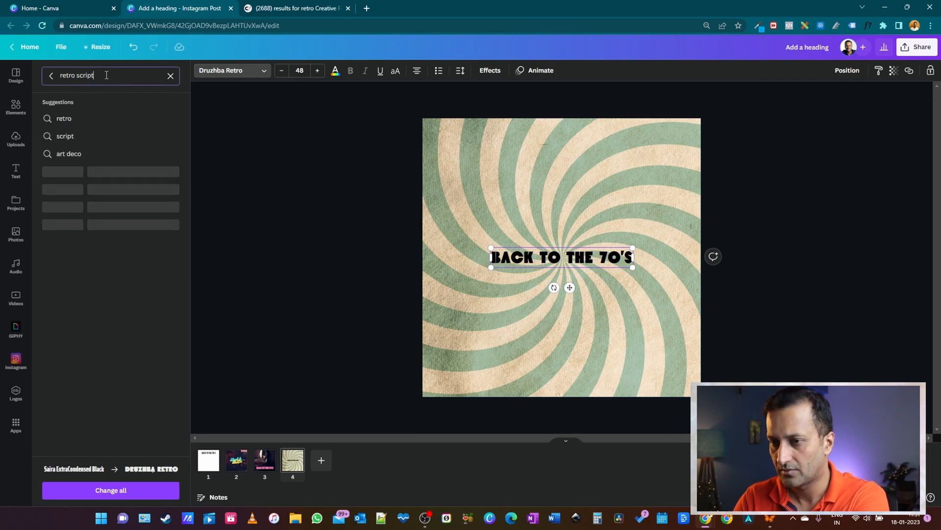
{"action": "left_click", "coordinate": [93, 213]}
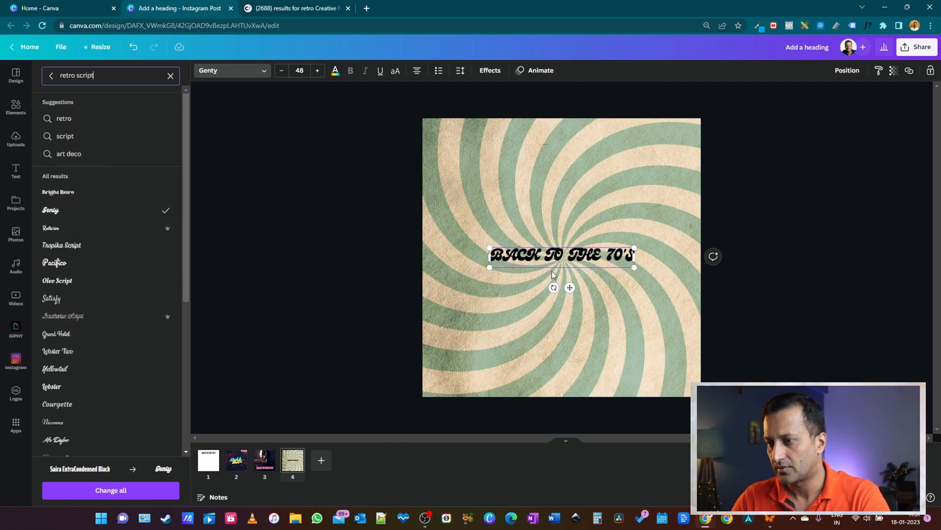
Step: Replace the heading text with "Back to the" on the first line and "70's" on the second
{"action": "double_click", "coordinate": [562, 256]}
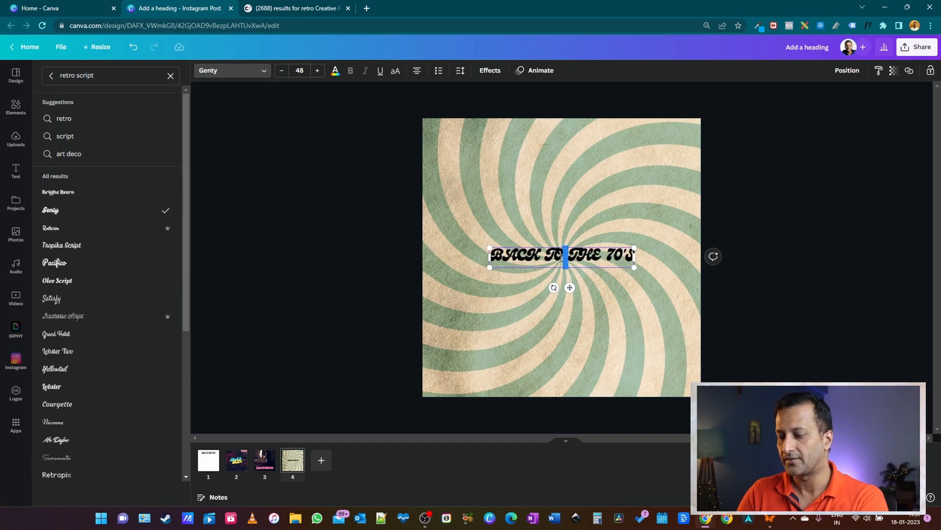
{"action": "key", "text": "ctrl+a"}
{"action": "type", "text": "Basck"}
{"action": "key", "text": "BackSpace"}
{"action": "key", "text": "BackSpace"}
{"action": "key", "text": "BackSpace"}
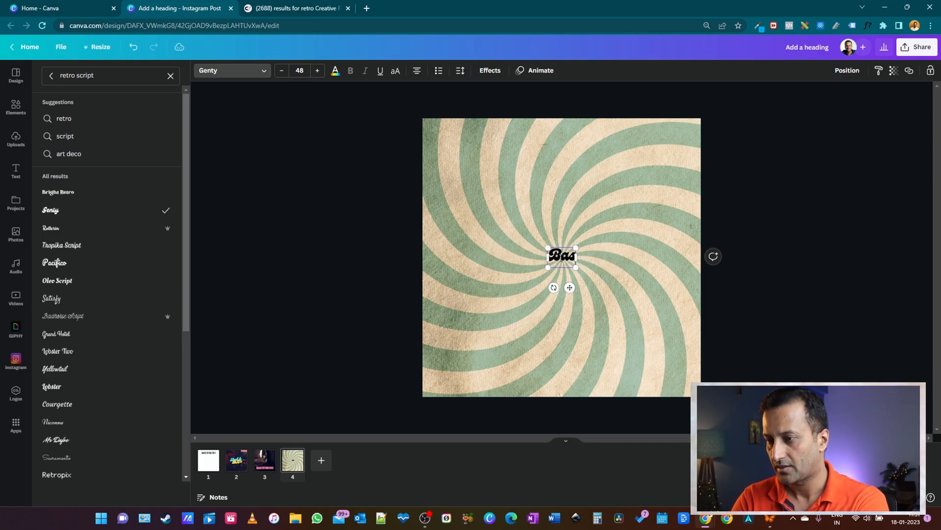
{"action": "type", "text": "ck to the"}
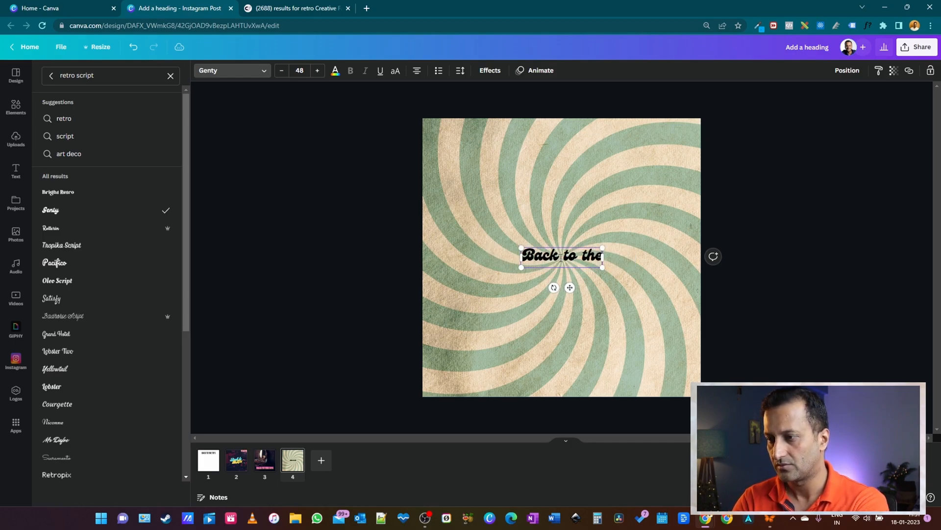
{"action": "key", "text": "Return"}
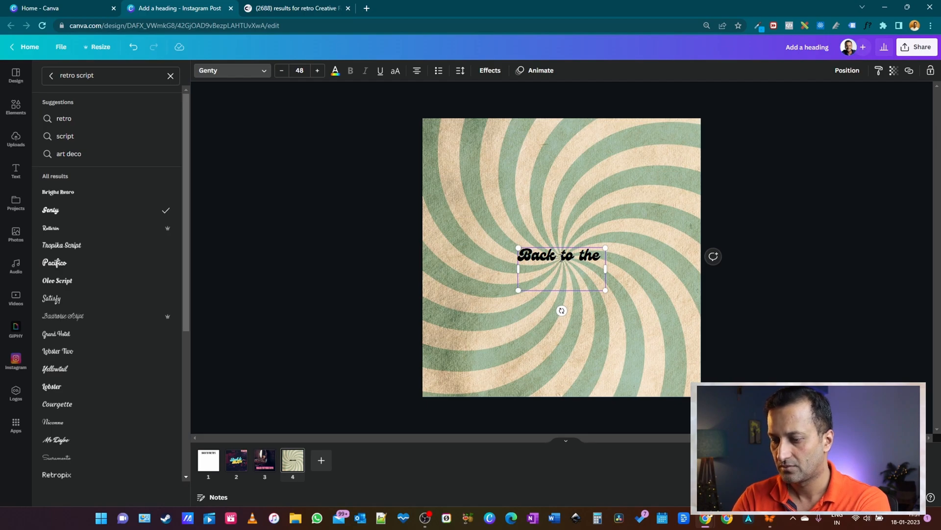
{"action": "type", "text": "70'"}
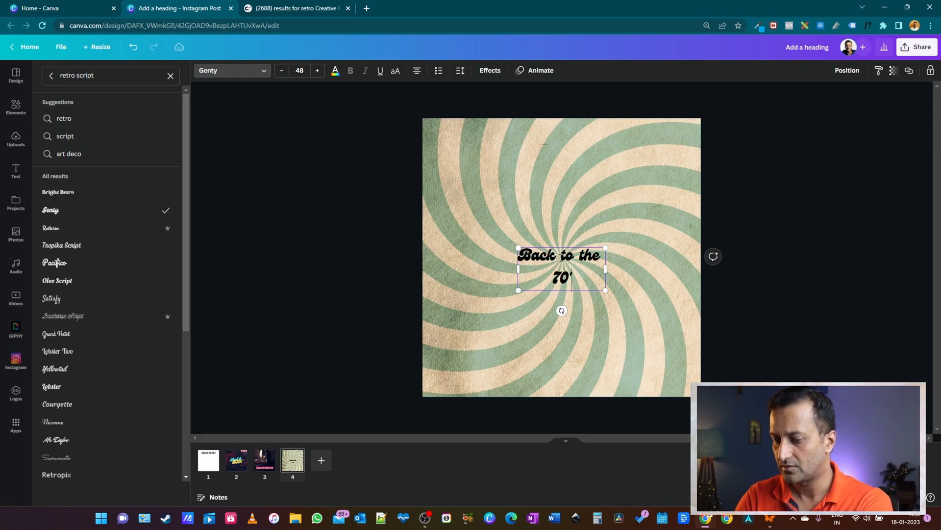
{"action": "type", "text": "s"}
Step: Increase the font size of the "70's" line to 67
{"action": "left_click_drag", "start_coordinate": [583, 282], "coordinate": [554, 279]}
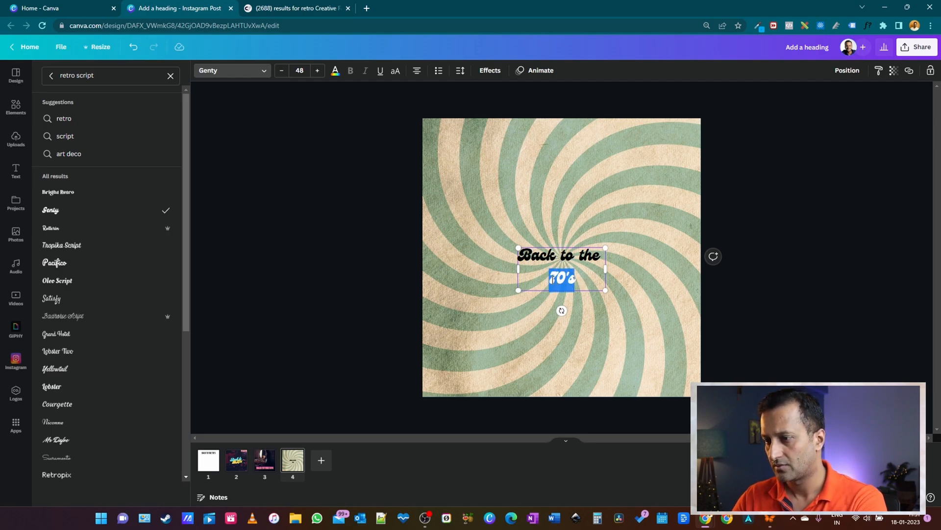
{"action": "left_click", "coordinate": [317, 71]}
{"action": "left_click", "coordinate": [318, 71]}
{"action": "left_click", "coordinate": [318, 71]}
{"action": "left_click", "coordinate": [317, 71]}
{"action": "left_click", "coordinate": [318, 71]}
{"action": "left_click", "coordinate": [318, 72]}
{"action": "left_click", "coordinate": [318, 71]}
{"action": "left_click", "coordinate": [318, 72]}
{"action": "left_click", "coordinate": [318, 71]}
{"action": "left_click", "coordinate": [318, 71]}
{"action": "left_click", "coordinate": [318, 71]}
{"action": "left_click", "coordinate": [317, 71]}
{"action": "left_click", "coordinate": [318, 71]}
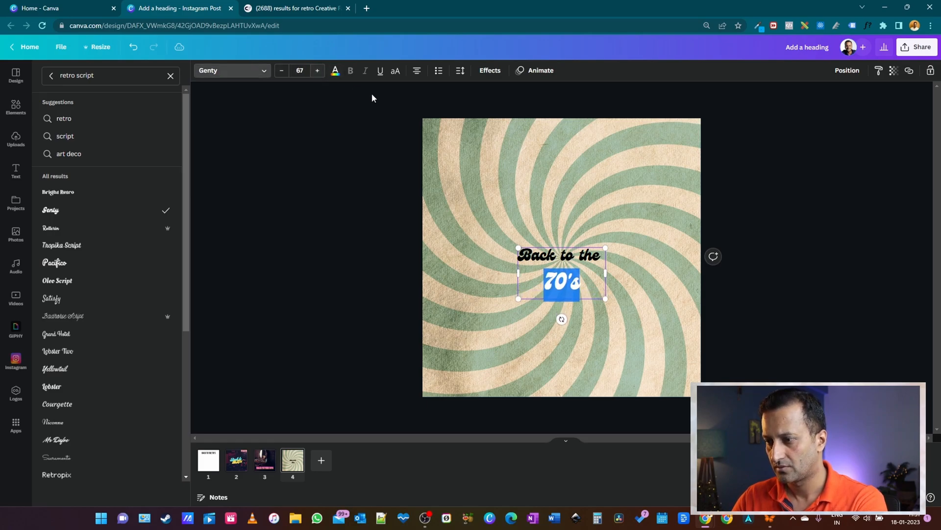
{"action": "key", "text": "Escape"}
Step: Scale up the whole heading until "70's" is about font size 150 and centre it on the page
{"action": "left_click_drag", "start_coordinate": [603, 300], "coordinate": [713, 362]}
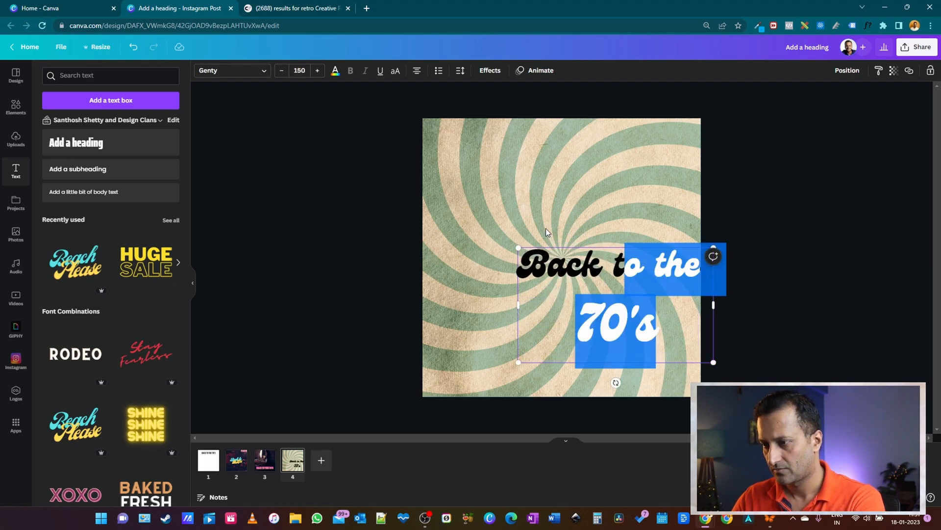
{"action": "left_click", "coordinate": [537, 175]}
{"action": "left_click_drag", "start_coordinate": [589, 279], "coordinate": [534, 223]}
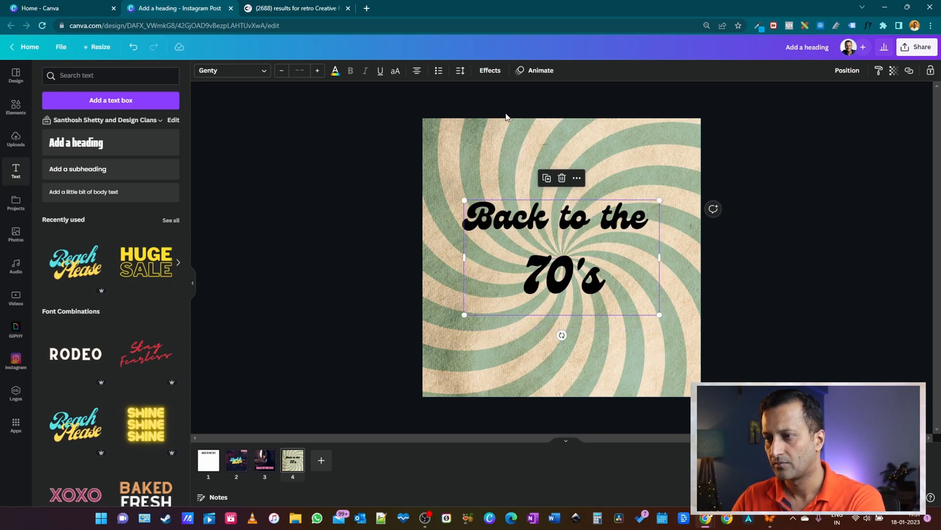
Step: Tighten the heading's line spacing to 0.95 and left-align its text
{"action": "left_click", "coordinate": [460, 70]}
{"action": "left_click_drag", "start_coordinate": [514, 141], "coordinate": [492, 140]}
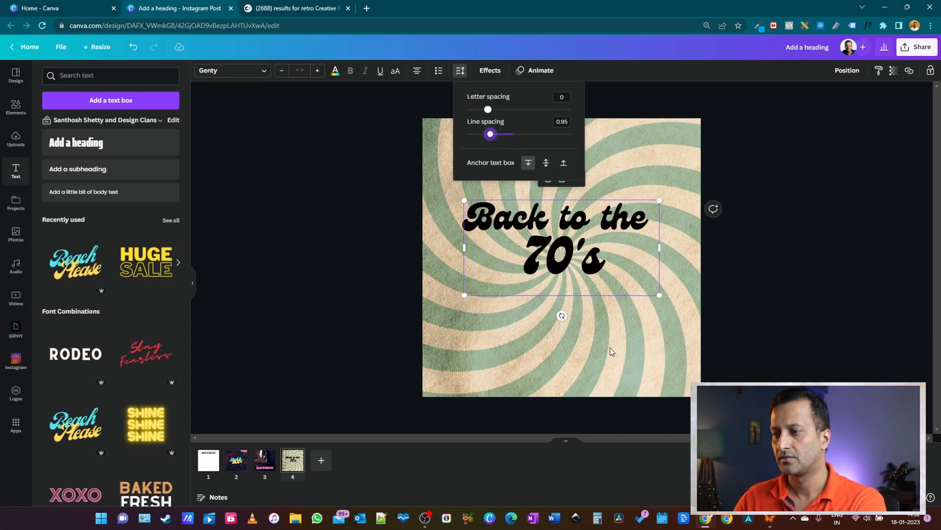
{"action": "left_click", "coordinate": [418, 70]}
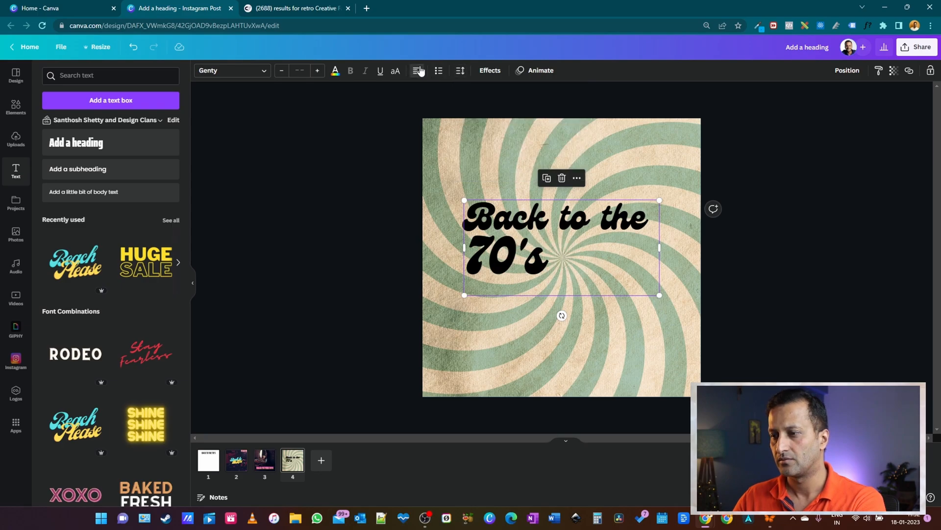
Step: Enlarge only the "70's" line further by several font size increments
{"action": "left_click", "coordinate": [557, 275]}
{"action": "left_click_drag", "start_coordinate": [557, 275], "coordinate": [473, 273]}
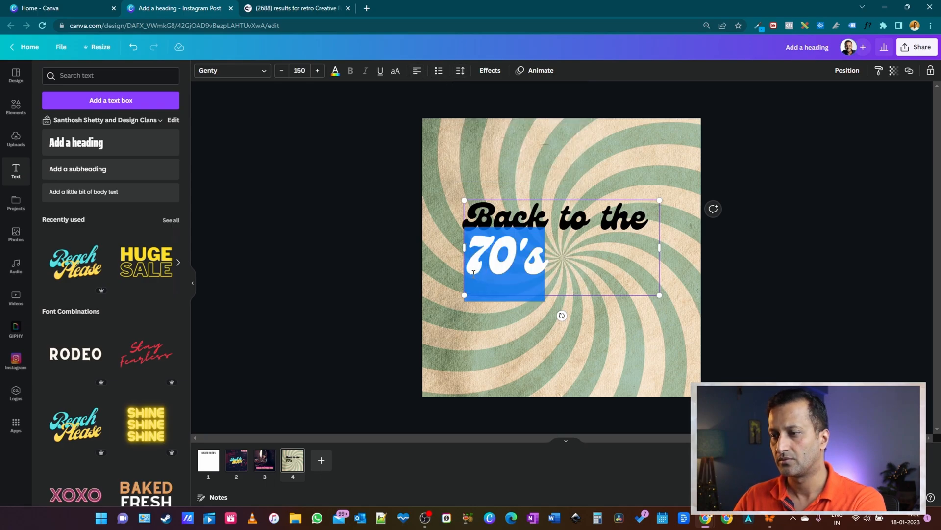
{"action": "left_click", "coordinate": [318, 71]}
{"action": "left_click", "coordinate": [318, 72]}
{"action": "left_click", "coordinate": [318, 72]}
{"action": "left_click", "coordinate": [318, 72]}
{"action": "left_click", "coordinate": [318, 72]}
{"action": "left_click", "coordinate": [318, 72]}
{"action": "left_click", "coordinate": [319, 72]}
{"action": "left_click", "coordinate": [318, 72]}
{"action": "left_click", "coordinate": [318, 72]}
{"action": "left_click", "coordinate": [523, 149]}
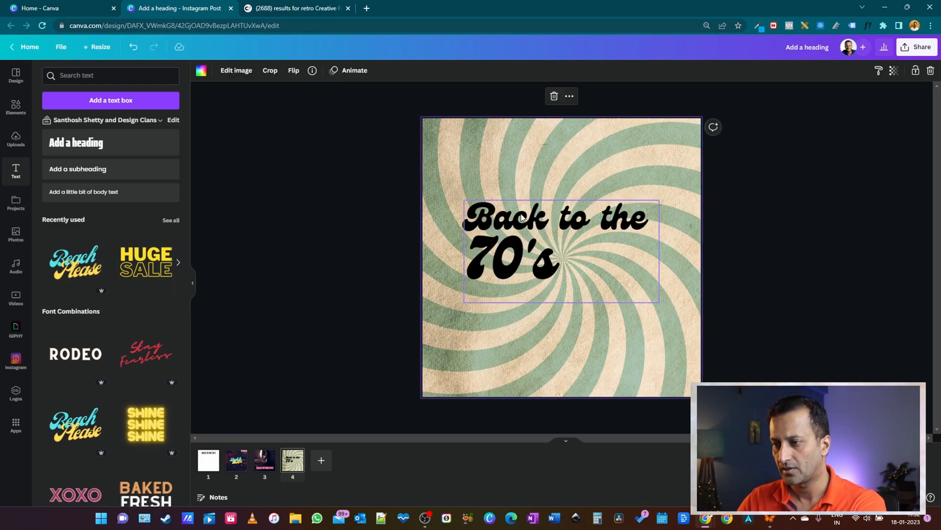
Step: Tilt the heading so it rises to the right, centre-align its text and nudge it slightly down
{"action": "left_click", "coordinate": [630, 235]}
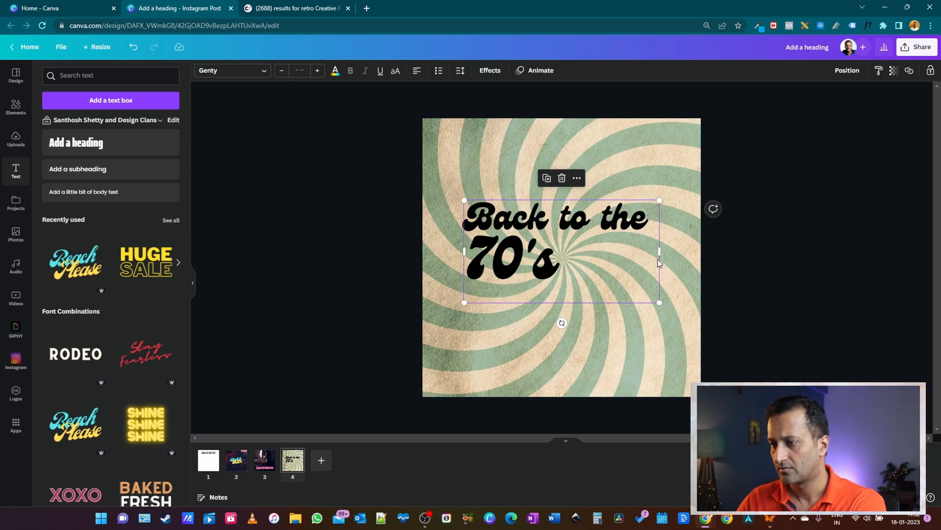
{"action": "left_click_drag", "start_coordinate": [562, 323], "coordinate": [598, 330]}
{"action": "left_click", "coordinate": [417, 70]}
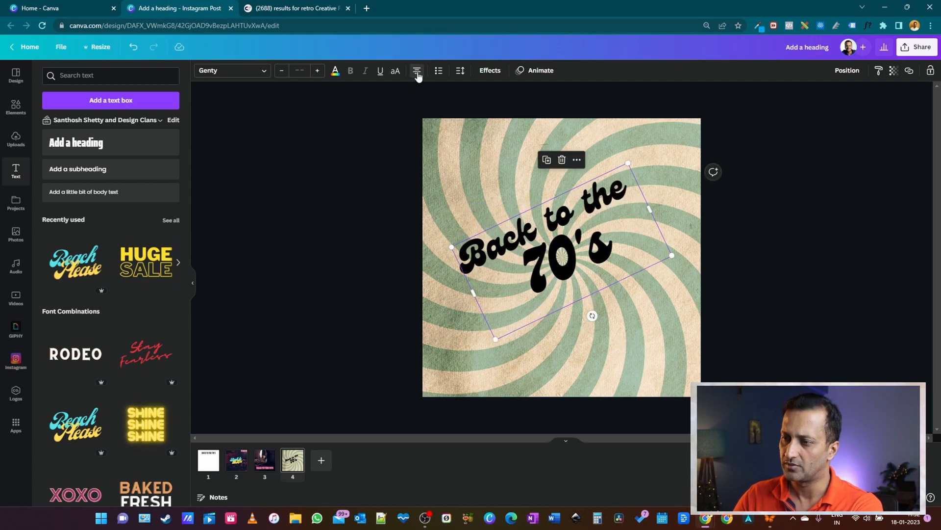
{"action": "left_click_drag", "start_coordinate": [578, 265], "coordinate": [577, 268]}
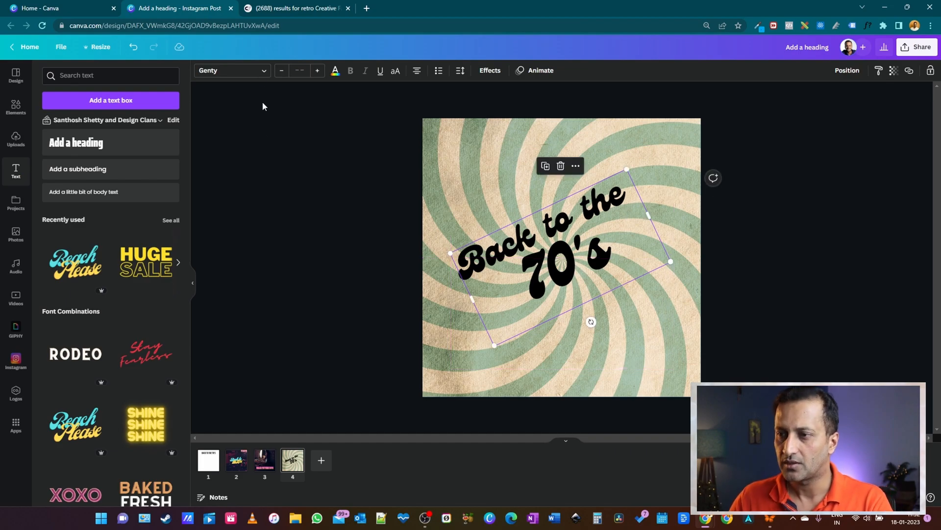
Step: Try muted green, dark grey and dark blue as the heading's text colour
{"action": "left_click", "coordinate": [335, 70]}
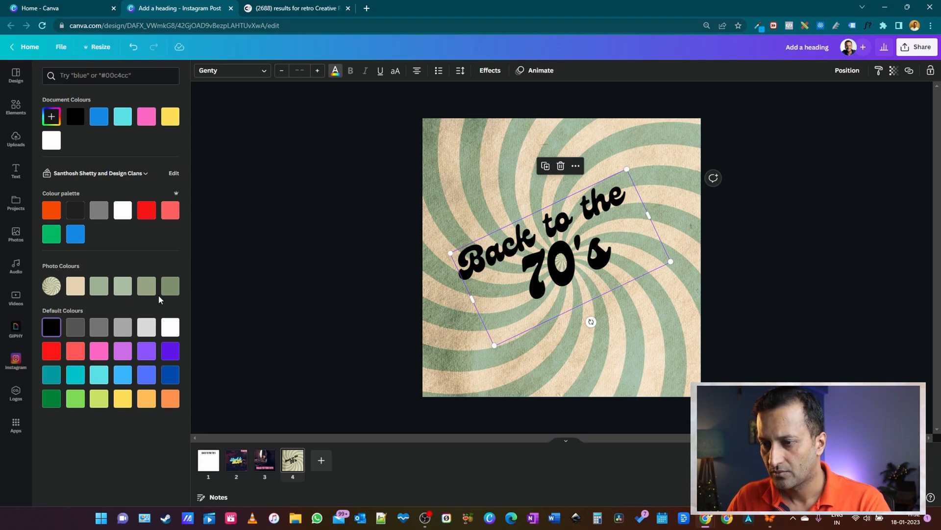
{"action": "left_click", "coordinate": [170, 290]}
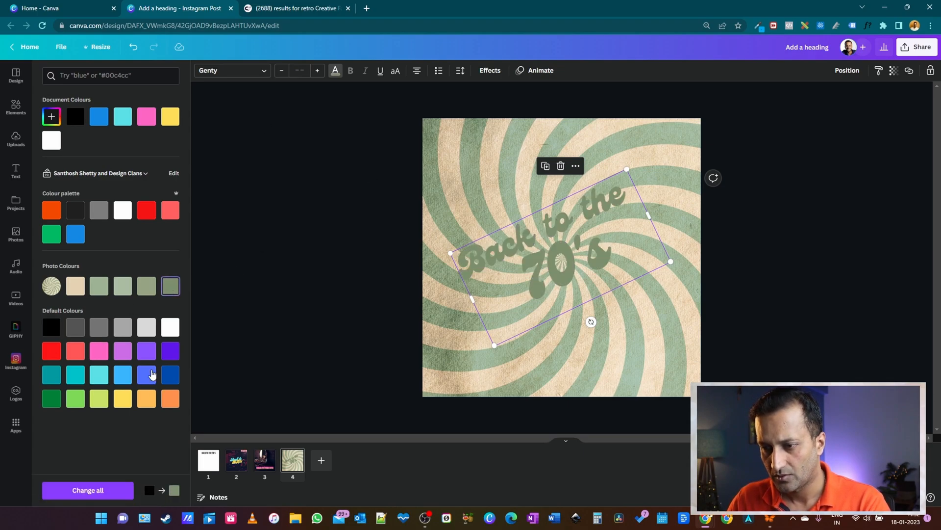
{"action": "left_click", "coordinate": [75, 211]}
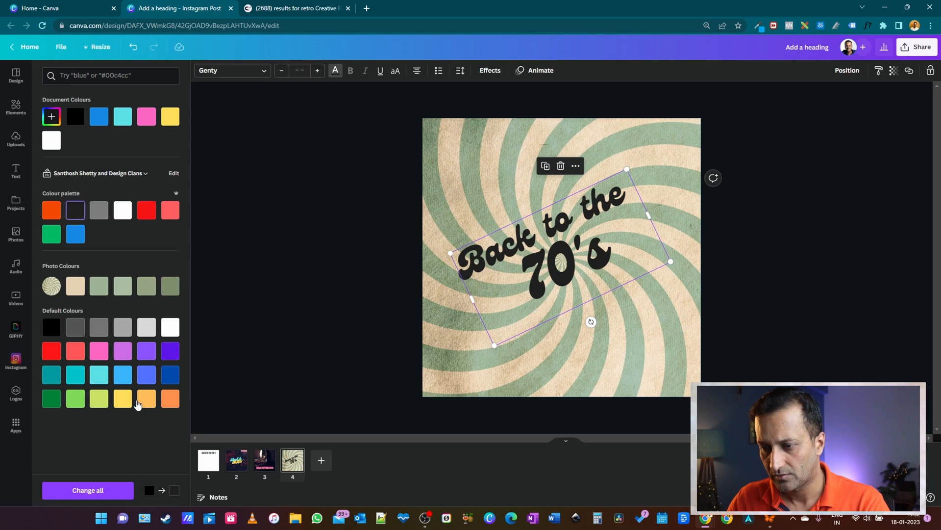
{"action": "left_click", "coordinate": [176, 377]}
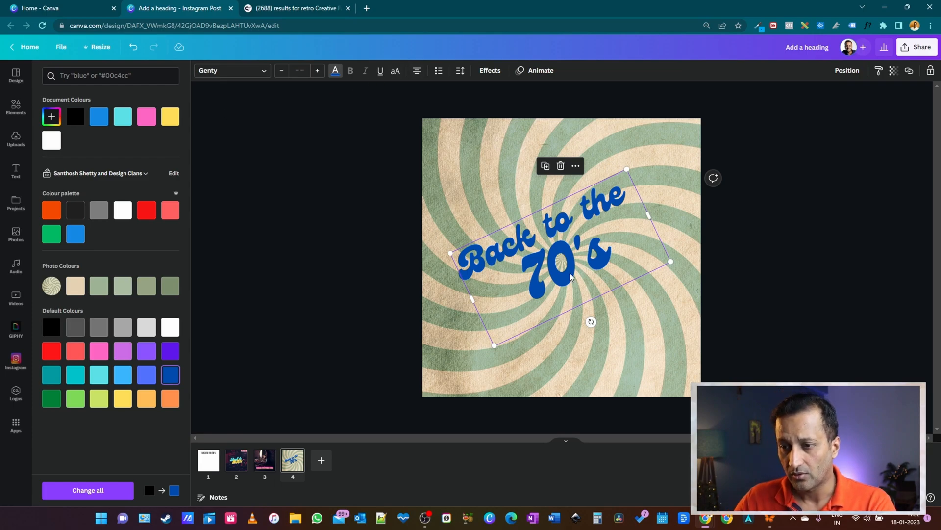
Step: Apply the Echo effect to the heading and try yellow as the echo colour
{"action": "left_click", "coordinate": [490, 70]}
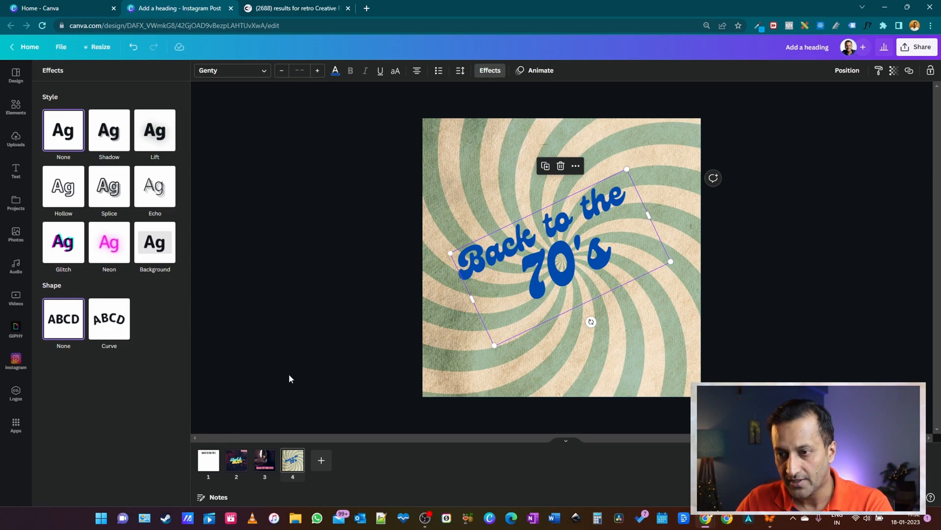
{"action": "left_click", "coordinate": [167, 197]}
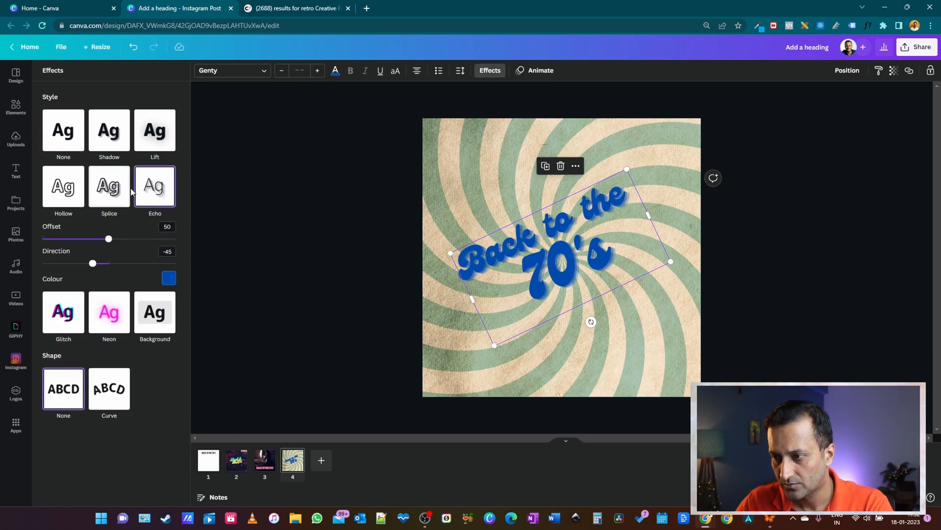
{"action": "left_click", "coordinate": [169, 279]}
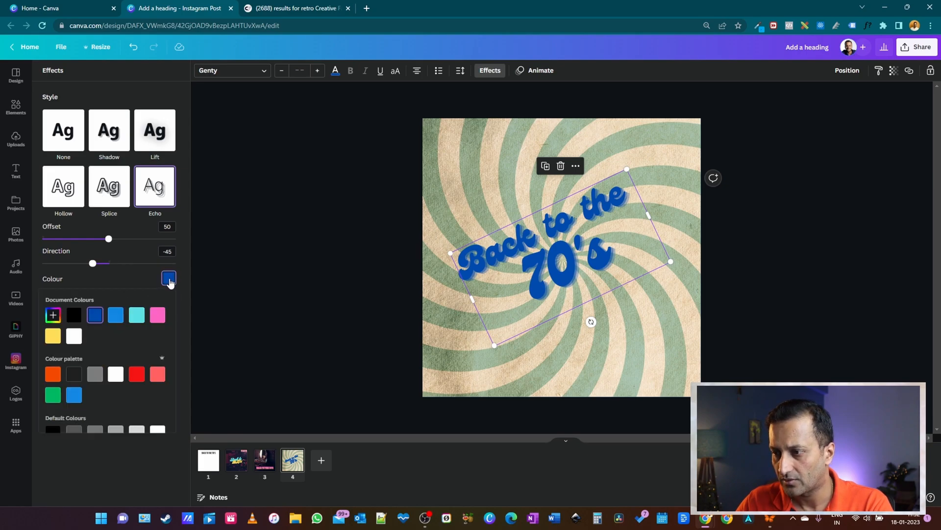
{"action": "left_click", "coordinate": [56, 340]}
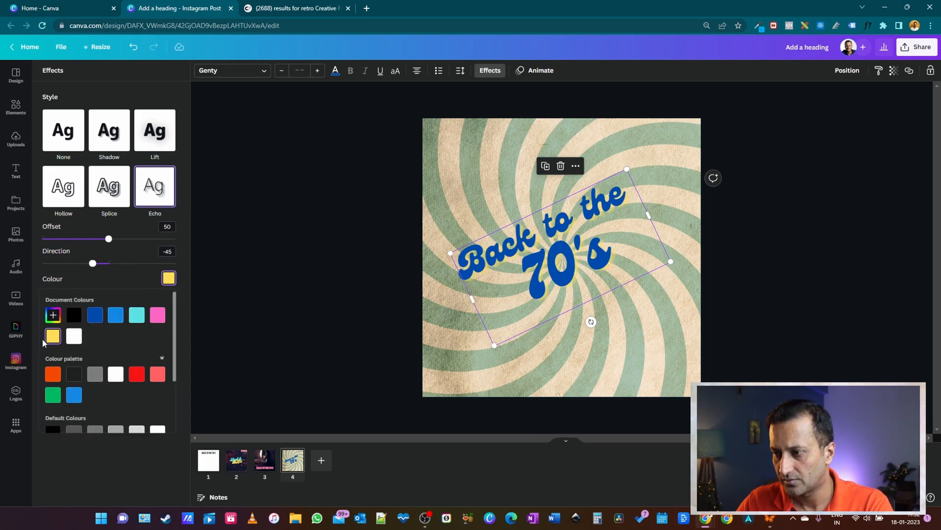
{"action": "left_click", "coordinate": [138, 378]}
{"action": "left_click", "coordinate": [53, 335]}
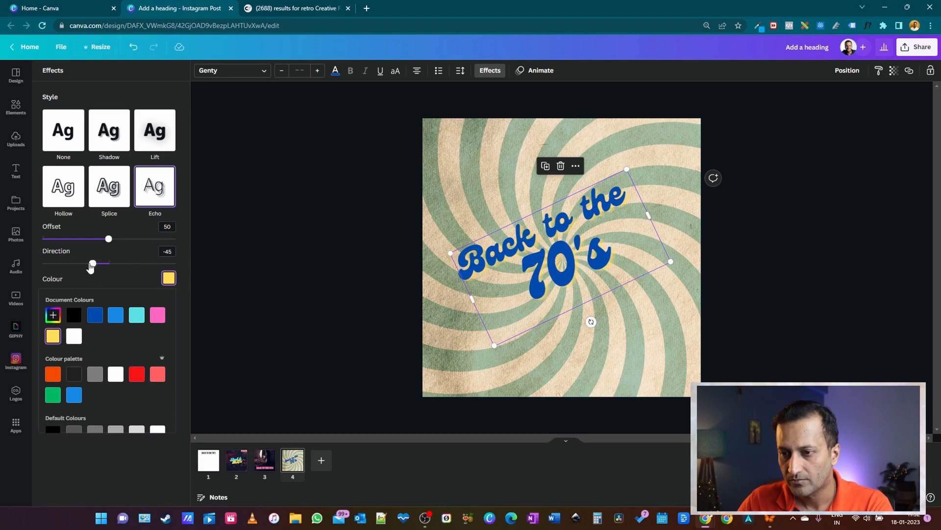
Step: Set the echo's offset to 100, its direction to -54 and its colour to black
{"action": "left_click_drag", "start_coordinate": [92, 265], "coordinate": [197, 246]}
{"action": "left_click", "coordinate": [169, 278]}
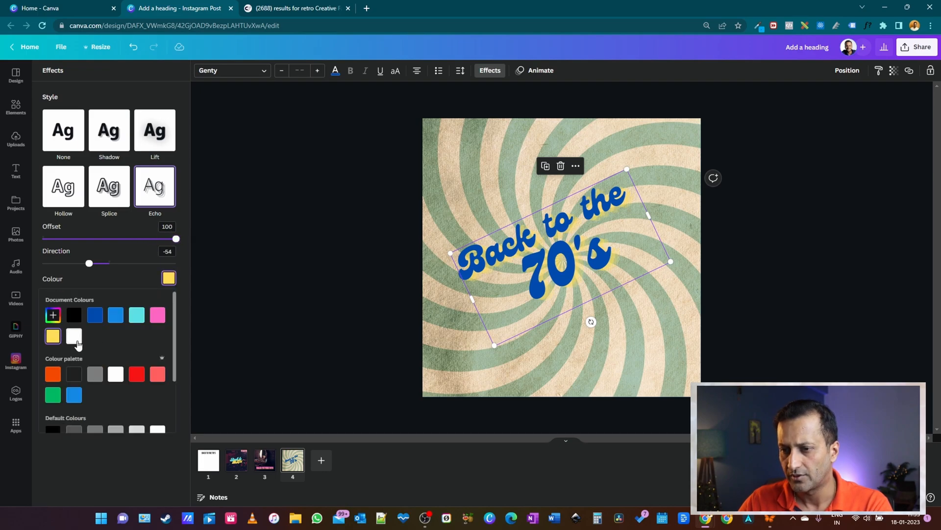
{"action": "left_click", "coordinate": [74, 315]}
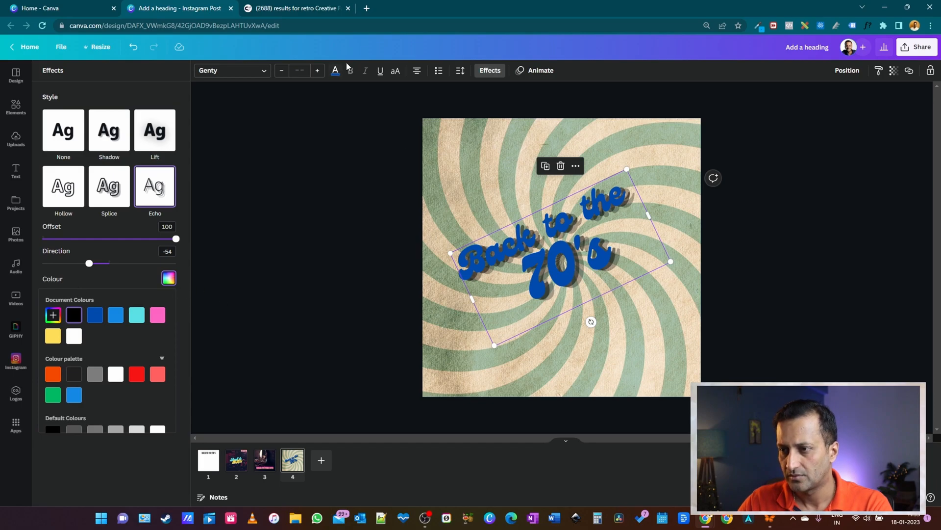
Step: Recolour the heading's text yellow and enlarge the heading until its lettering nearly spans the page width
{"action": "left_click", "coordinate": [335, 70]}
{"action": "left_click", "coordinate": [52, 141]}
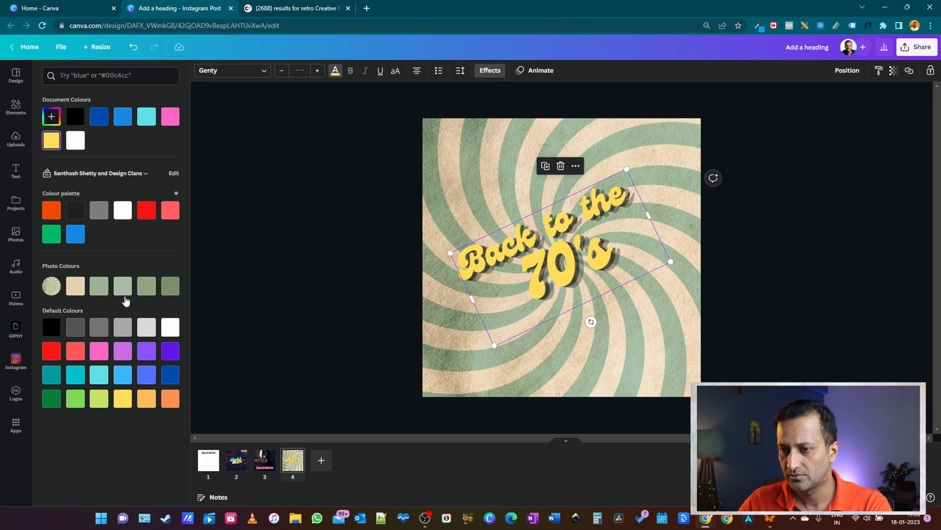
{"action": "left_click", "coordinate": [172, 292]}
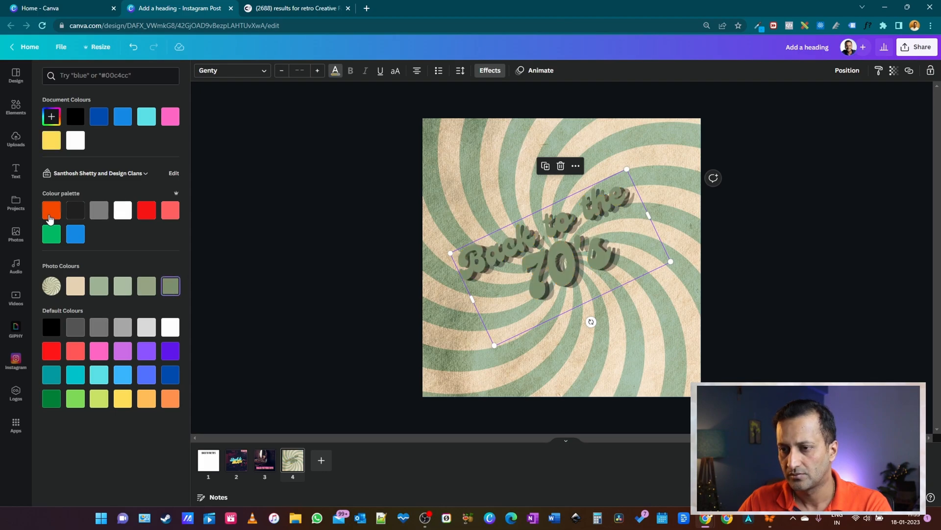
{"action": "left_click", "coordinate": [51, 215]}
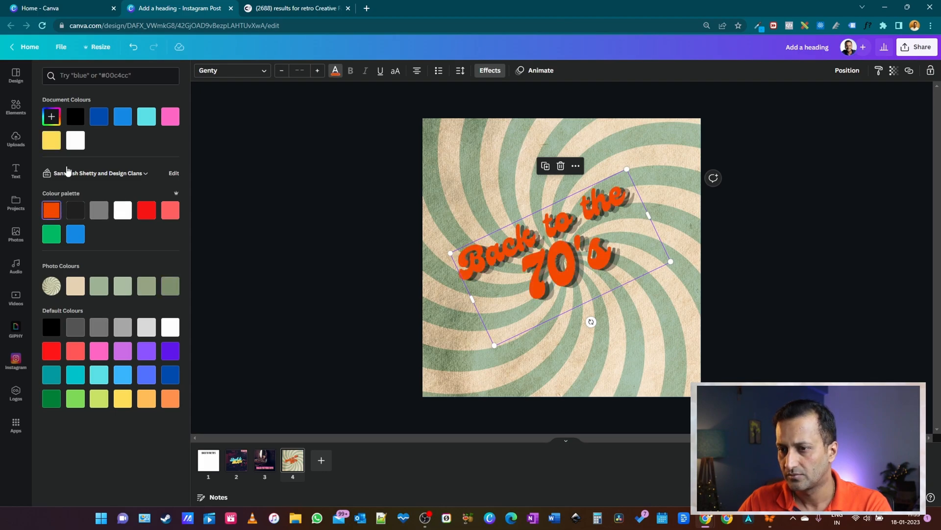
{"action": "left_click", "coordinate": [51, 143]}
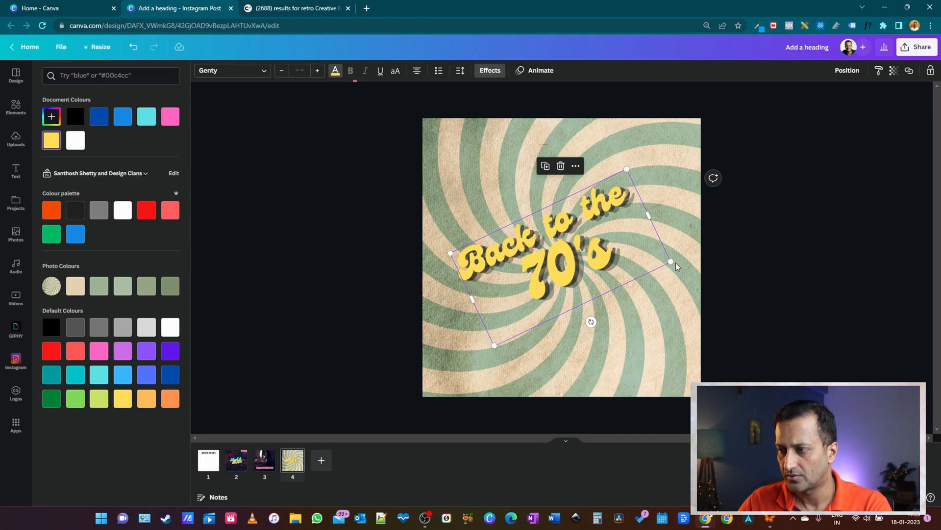
{"action": "left_click_drag", "start_coordinate": [672, 262], "coordinate": [594, 294]}
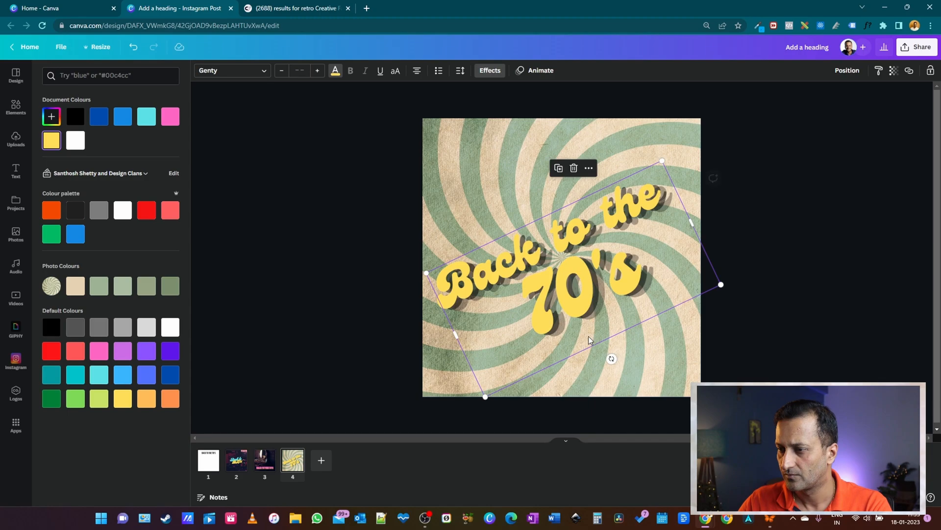
{"action": "key", "text": "Escape"}
Step: Search the elements for "retro pattern" graphics and add the orange, pink and blue swirling sunburst to the page
{"action": "left_click", "coordinate": [467, 181]}
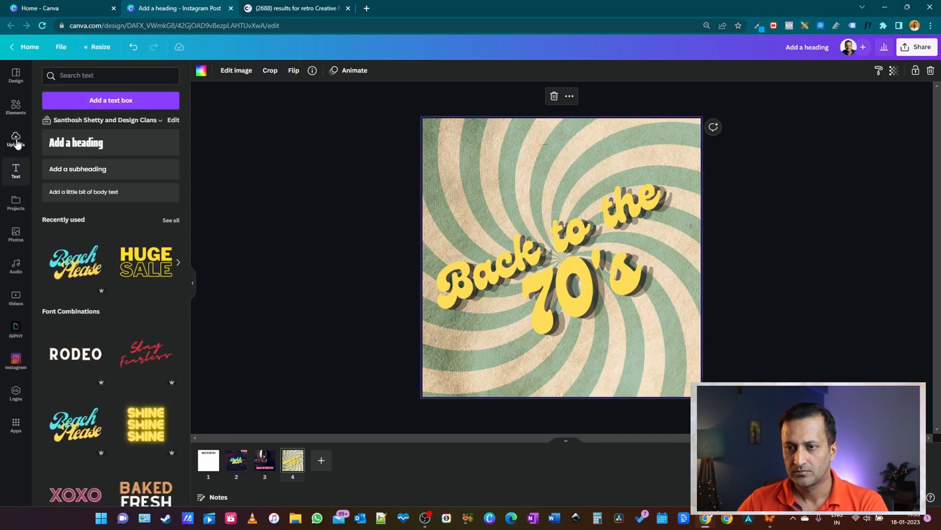
{"action": "left_click", "coordinate": [16, 105]}
{"action": "left_click", "coordinate": [136, 75]}
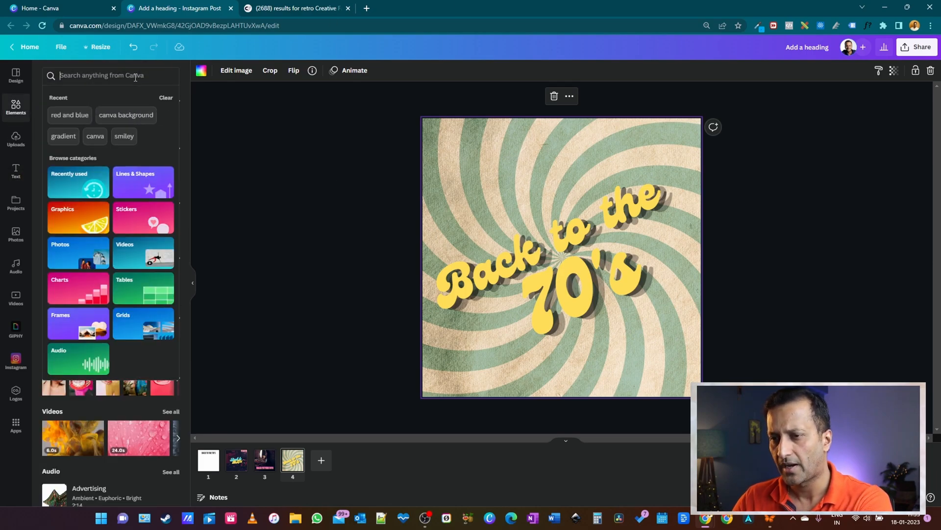
{"action": "type", "text": "retro pat"}
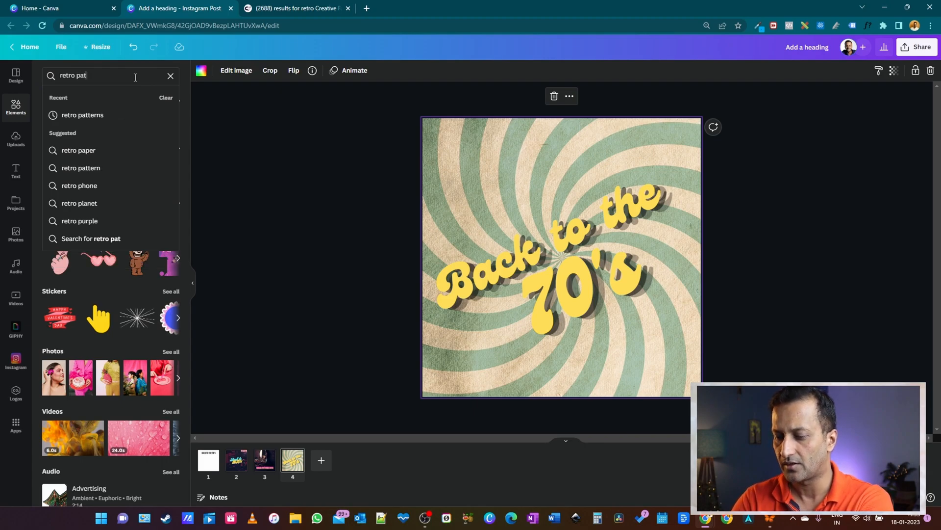
{"action": "left_click", "coordinate": [82, 169]}
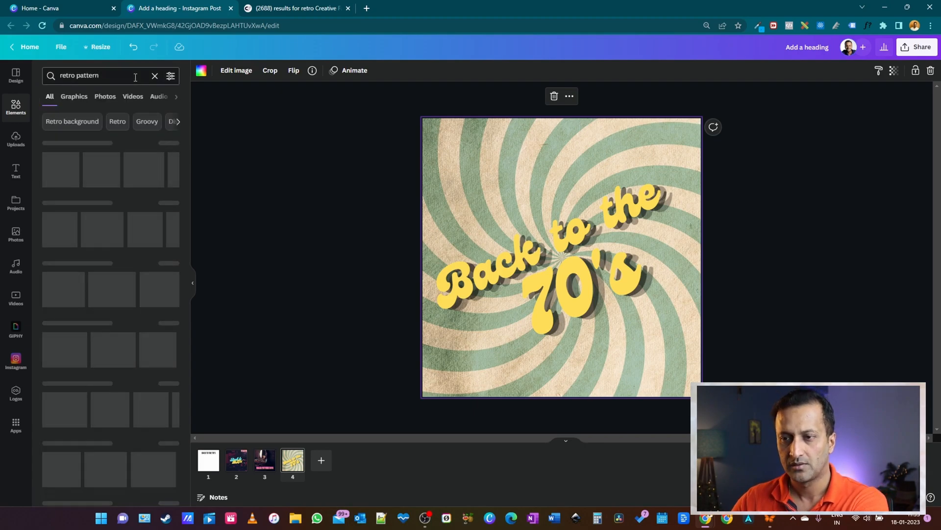
{"action": "left_click", "coordinate": [170, 144]}
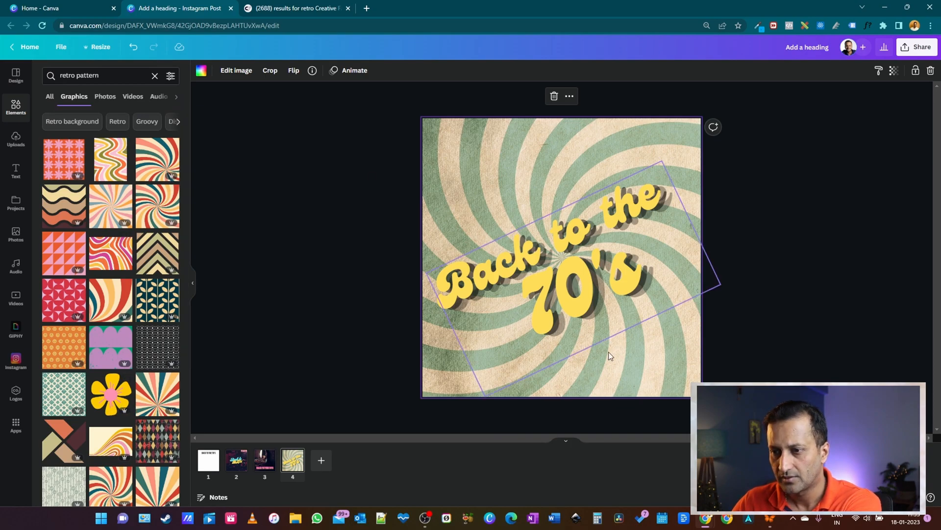
{"action": "left_click", "coordinate": [120, 208]}
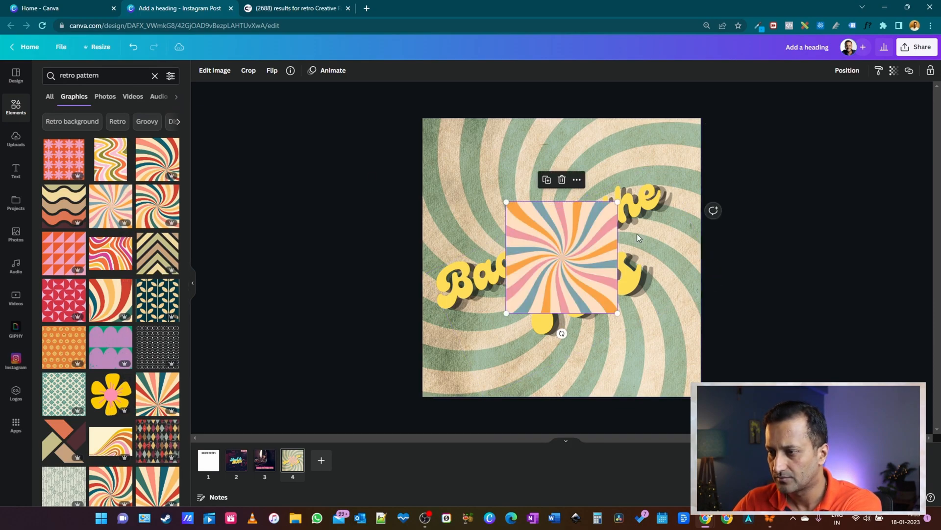
Step: Enlarge the swirling sunburst to cover the whole page and send it to the back, behind the heading
{"action": "right_click", "coordinate": [581, 249]}
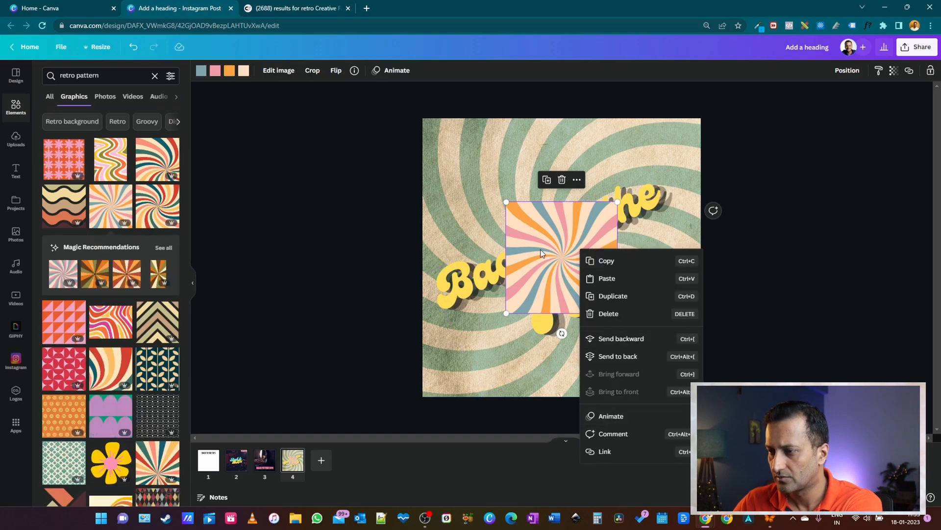
{"action": "left_click", "coordinate": [529, 223]}
{"action": "right_click", "coordinate": [559, 232]}
{"action": "left_click", "coordinate": [543, 228]}
{"action": "left_click_drag", "start_coordinate": [543, 228], "coordinate": [460, 151]}
{"action": "left_click_drag", "start_coordinate": [534, 229], "coordinate": [701, 397]}
{"action": "right_click", "coordinate": [627, 309]}
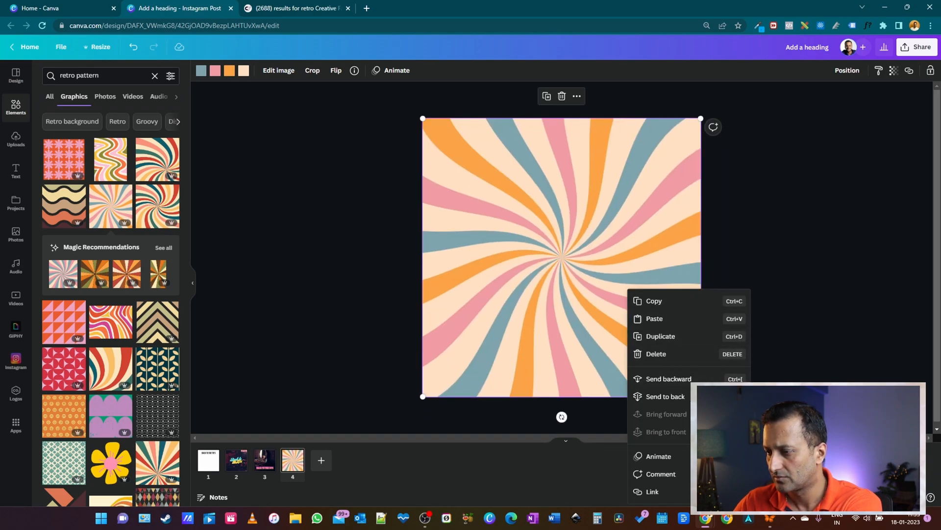
{"action": "left_click", "coordinate": [679, 396]}
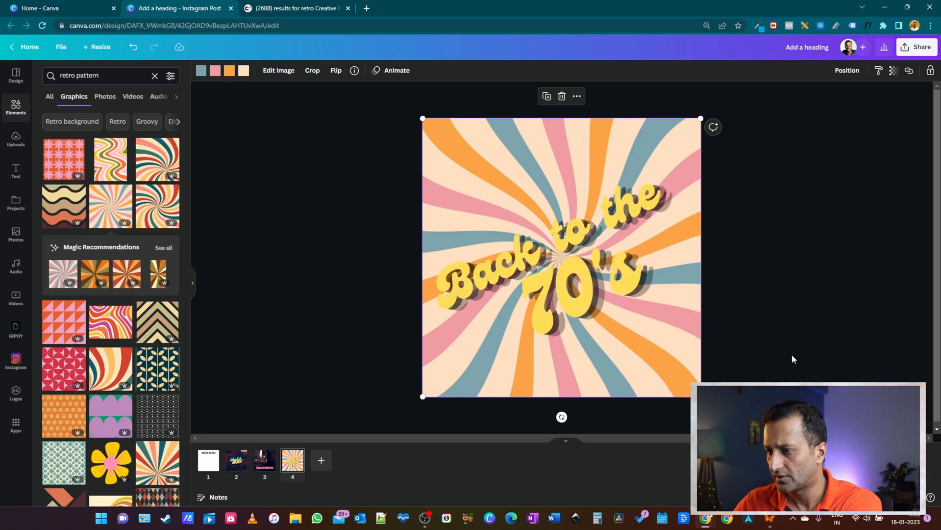
Step: Add the recommended brown, pink and blue straight-ray sunburst, scale it to the full page height and send it to the back
{"action": "left_click", "coordinate": [594, 265]}
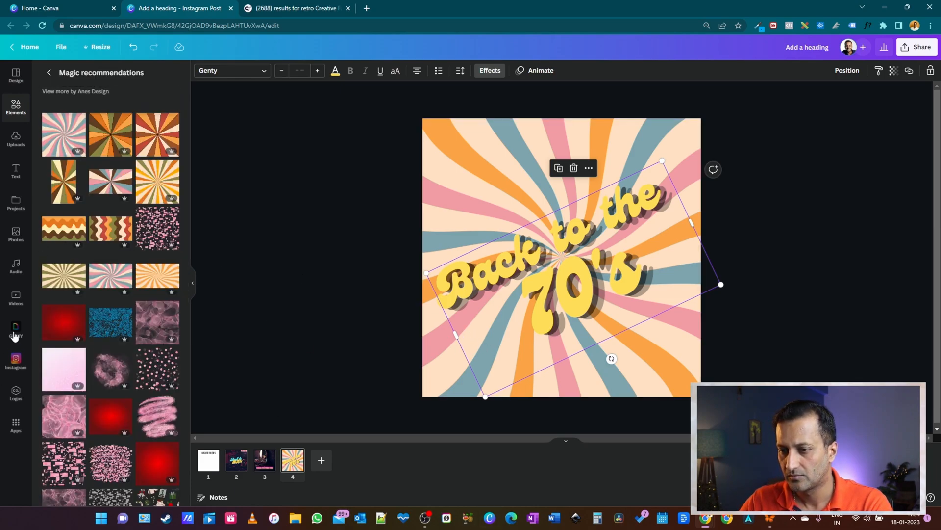
{"action": "left_click", "coordinate": [120, 177]}
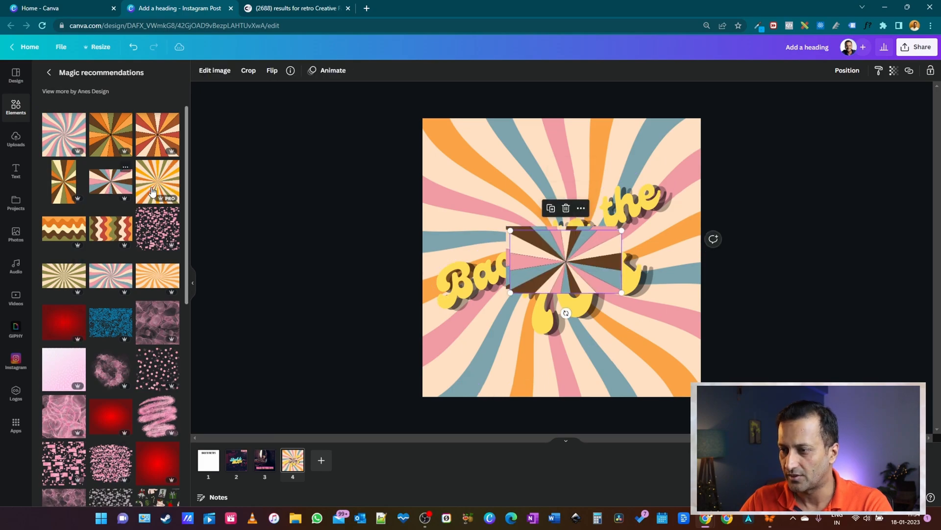
{"action": "left_click_drag", "start_coordinate": [555, 278], "coordinate": [514, 136]}
{"action": "left_click_drag", "start_coordinate": [539, 189], "coordinate": [917, 396]}
{"action": "right_click", "coordinate": [568, 402]}
{"action": "left_click", "coordinate": [630, 403]}
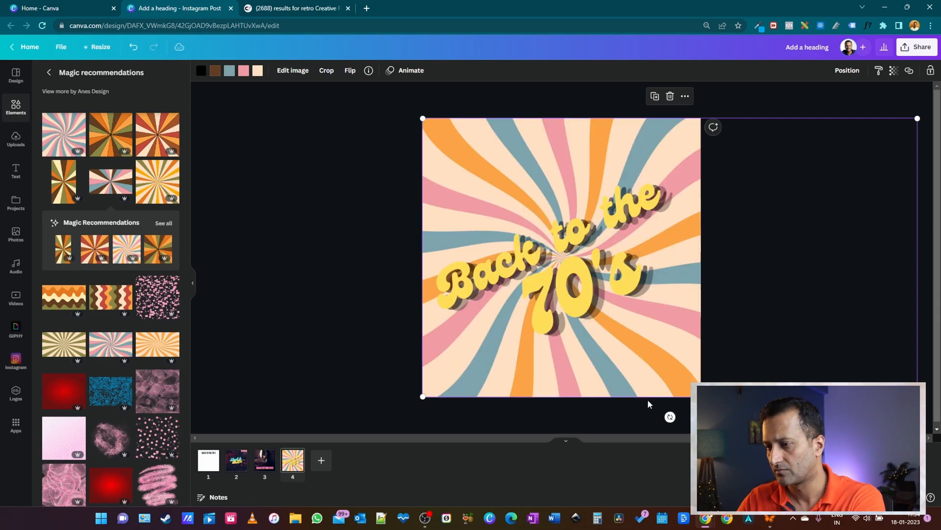
Step: Delete the swirling sunburst and shift the straight-ray sunburst so its centre sits near the page's left edge
{"action": "left_click", "coordinate": [592, 367]}
{"action": "key", "text": "Delete"}
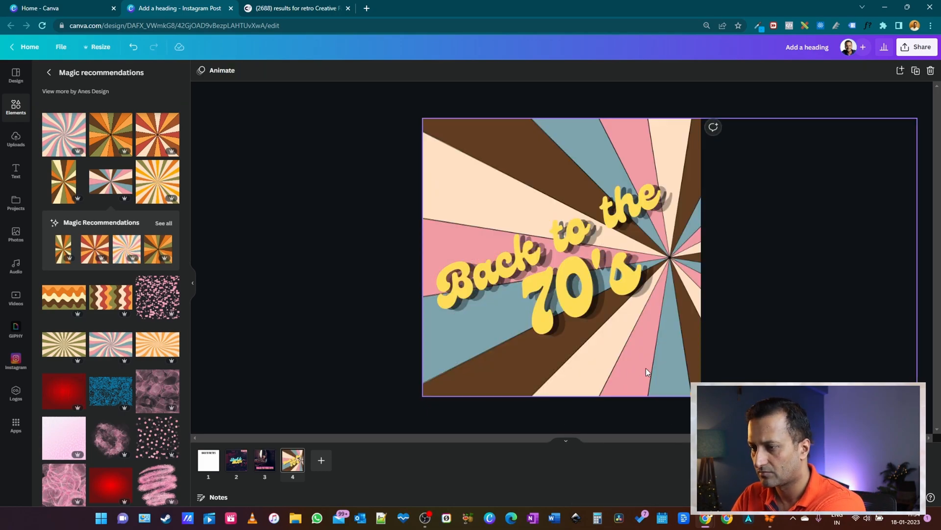
{"action": "left_click_drag", "start_coordinate": [669, 352], "coordinate": [455, 354]}
{"action": "left_click", "coordinate": [729, 272]}
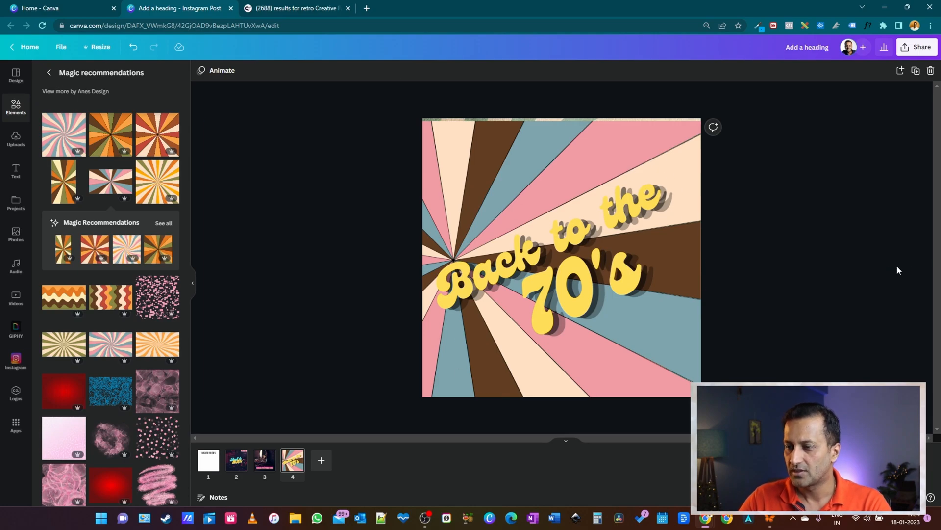
{"action": "scroll", "coordinate": [870, 276], "scroll_direction": "up", "scroll_amount": 1}
{"action": "scroll", "coordinate": [867, 311], "scroll_direction": "up", "scroll_amount": 1}
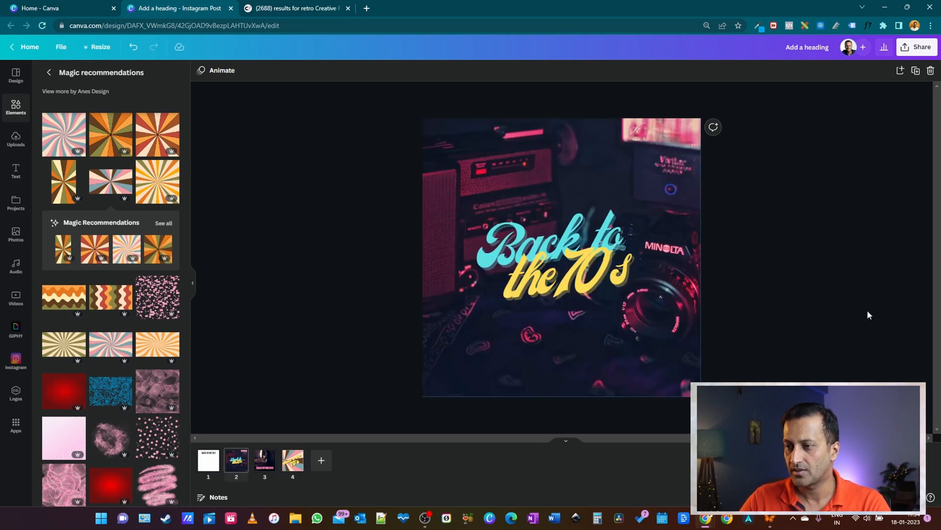